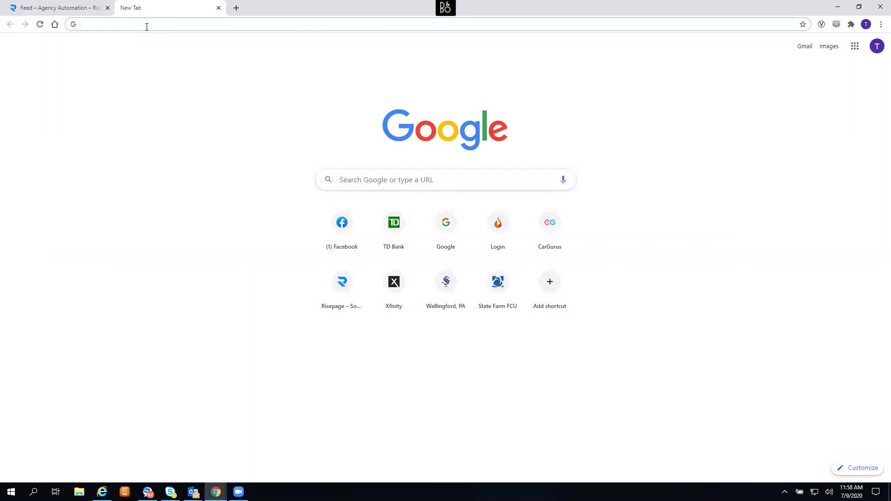
- Load facebook.com, then search Google for business.facebook. in a new tab
type("Facebook.com")
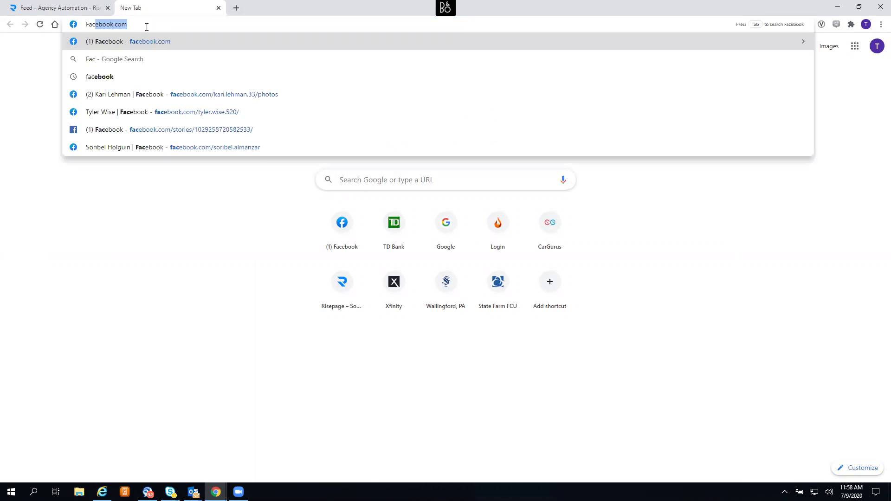
key("Return")
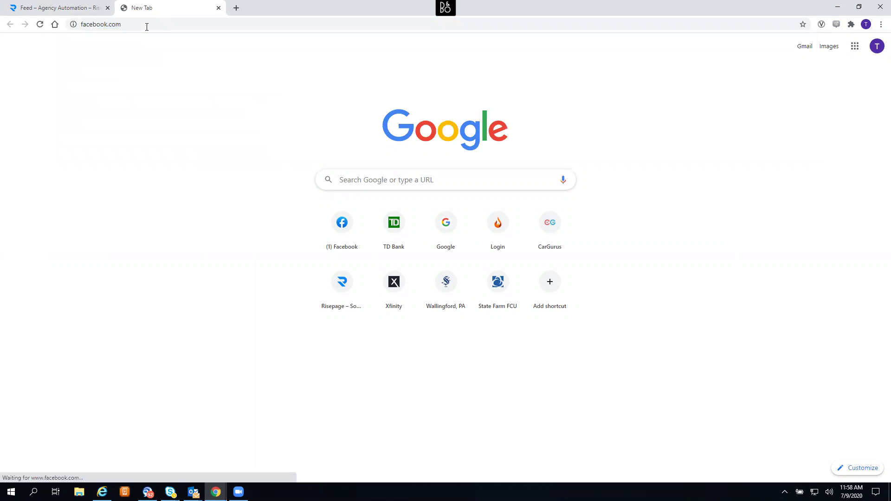
left_click(236, 9)
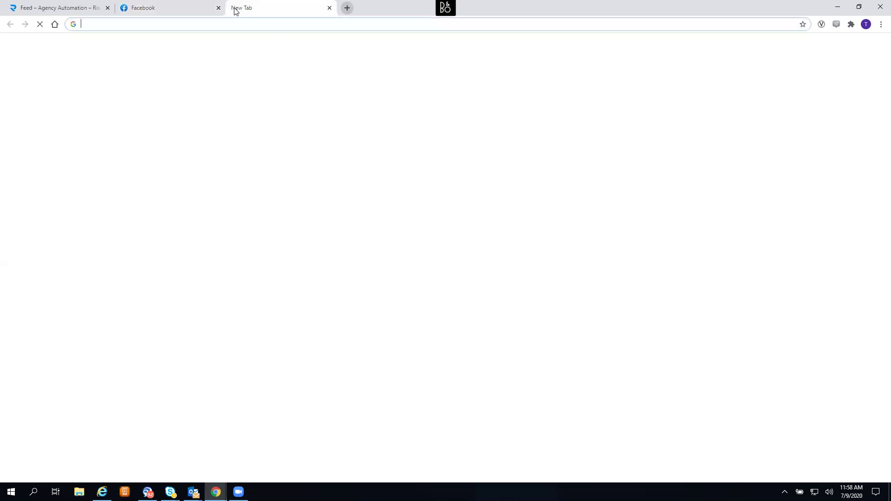
type("business.fa")
key("Delete")
type("cebook.")
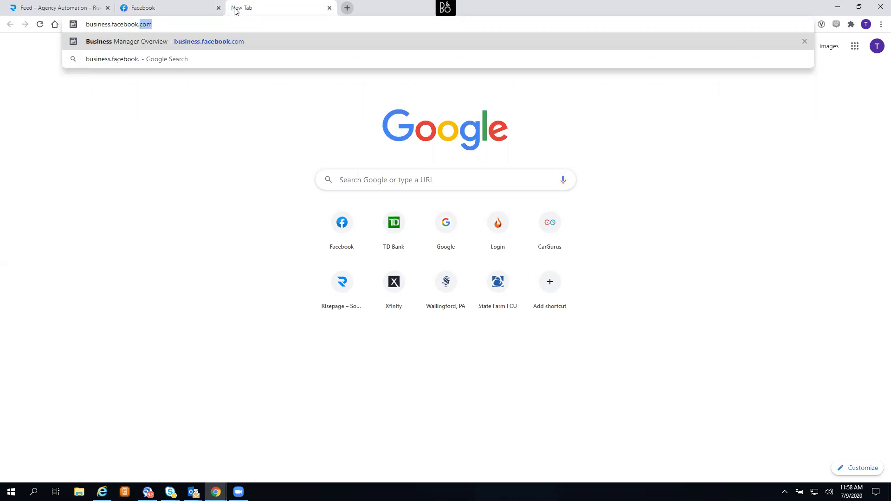
key("Return")
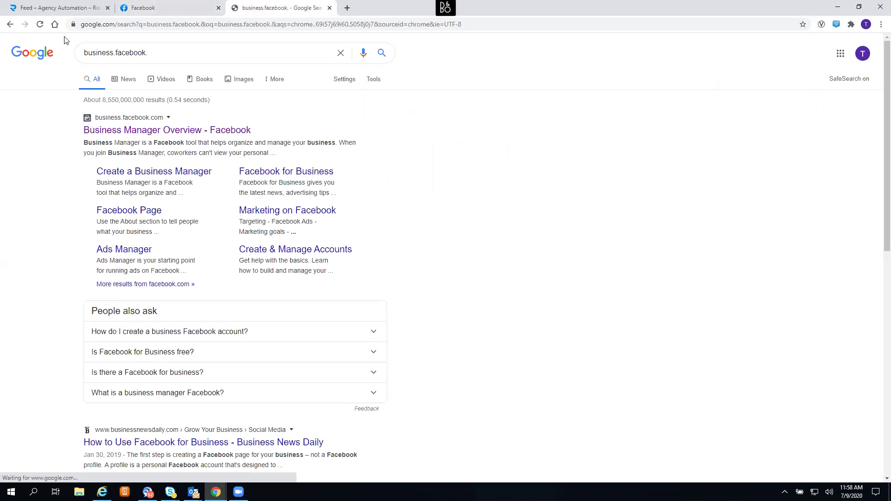
- Open the Business Manager Overview result from the search results
left_click(281, 27)
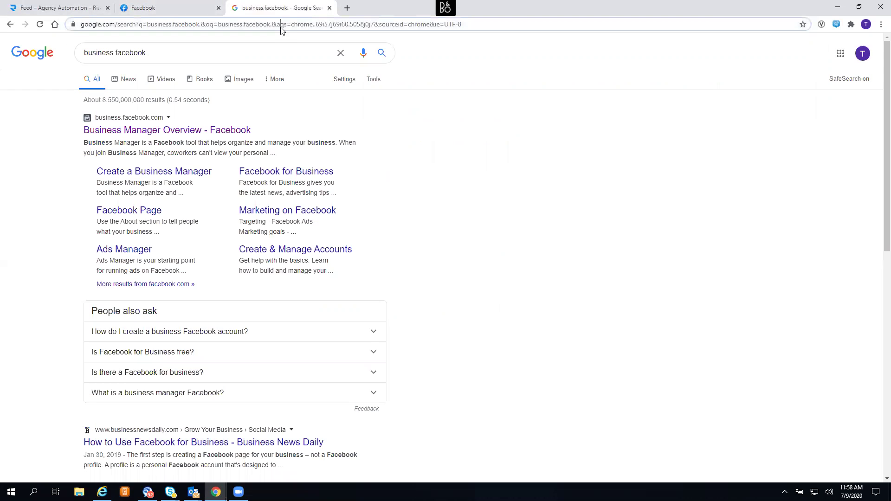
left_click(281, 27)
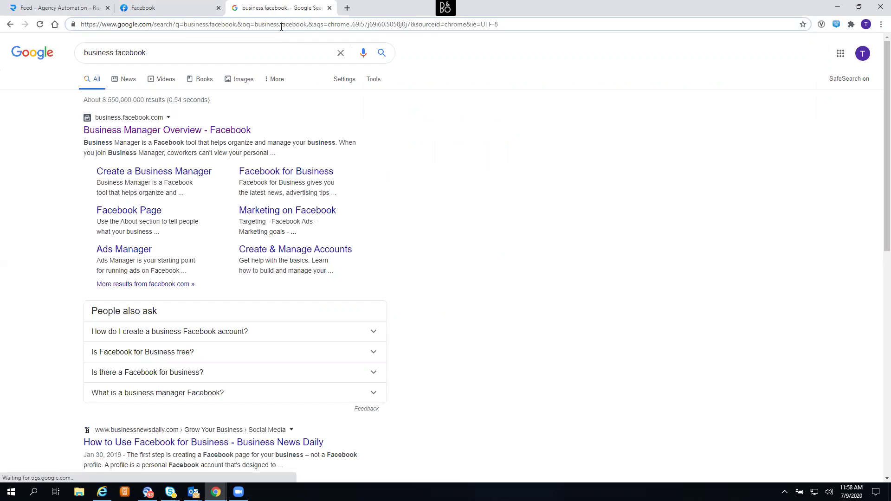
left_click(176, 134)
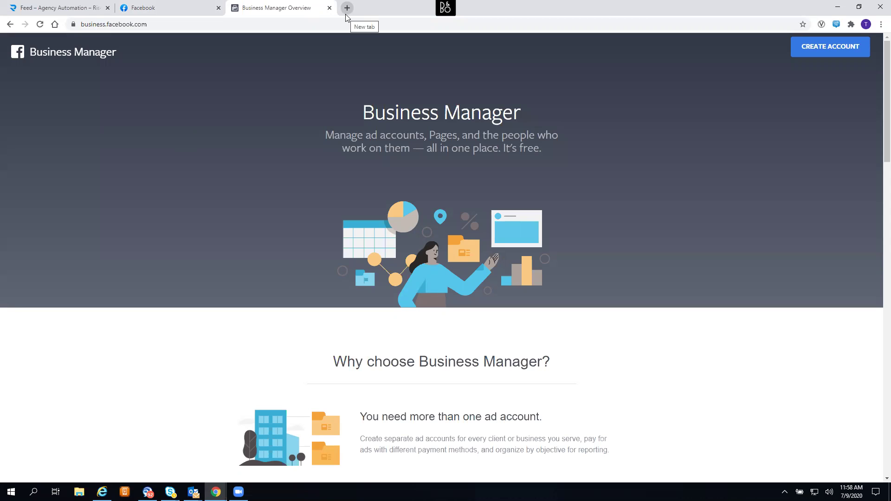
- Start creating a Business Manager account with TRI STATE NEWS as the business name
left_click(185, 8)
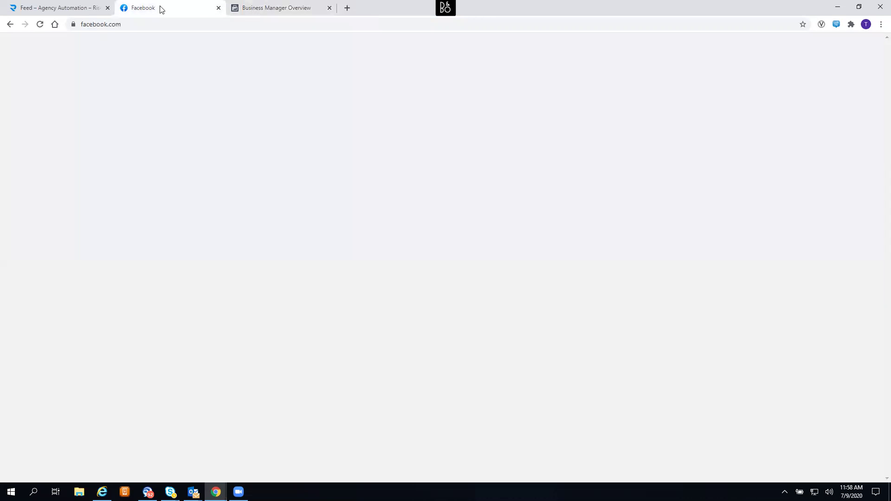
left_click(248, 10)
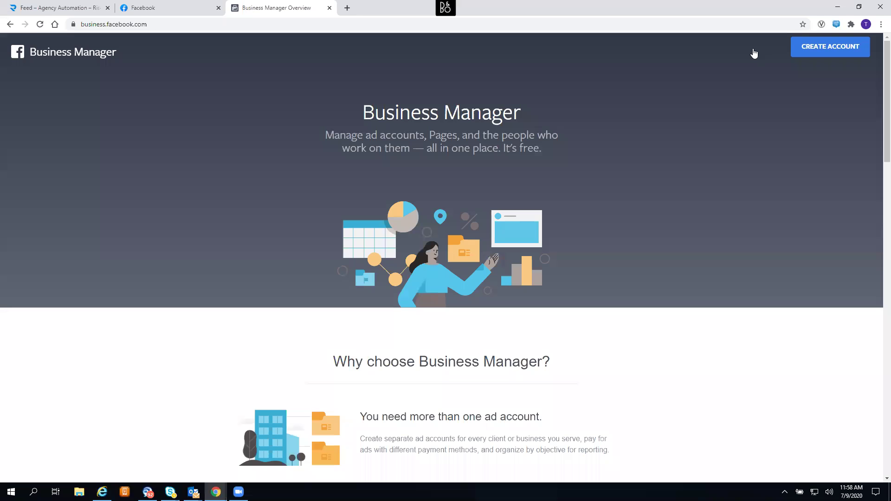
left_click(843, 51)
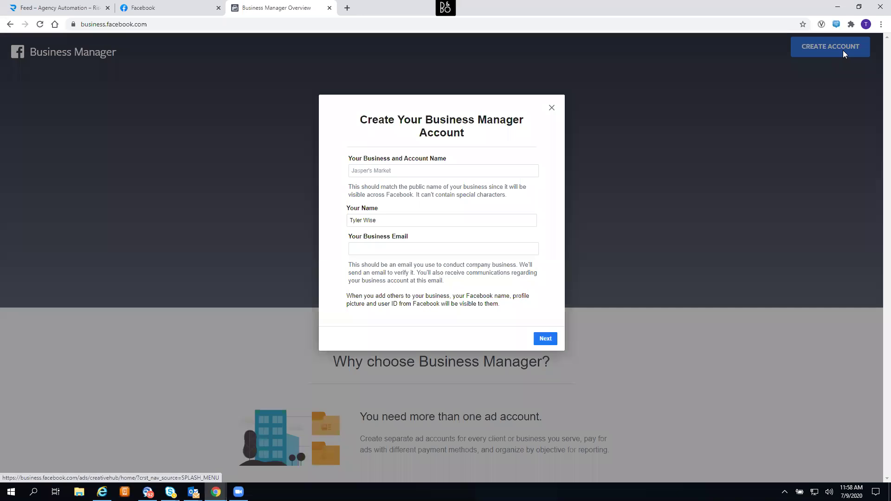
left_click(415, 173)
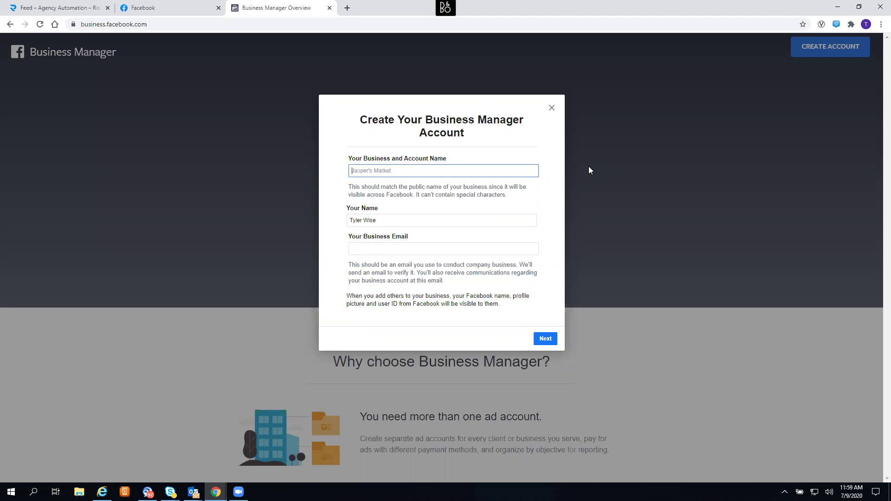
type("TRI STATE")
type("NEWS")
- Enter a work e-mail as the business e-mail, replacing the invalid one, and submit
left_click(382, 247)
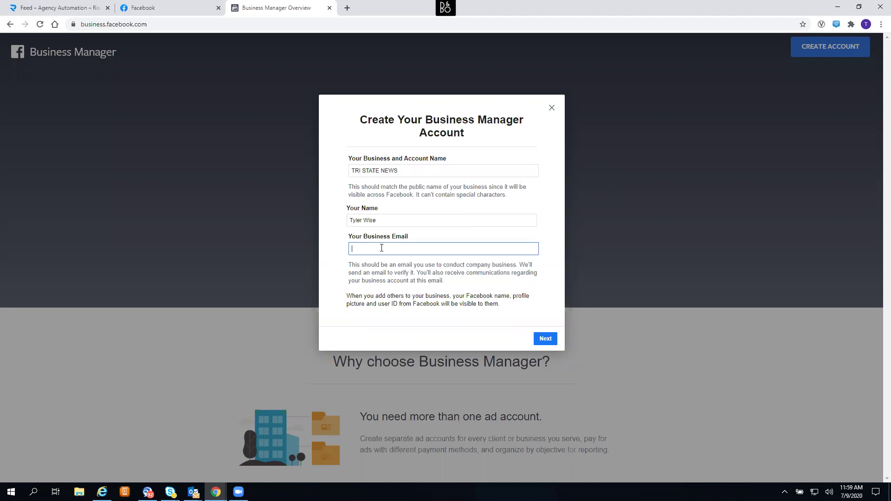
left_click(549, 340)
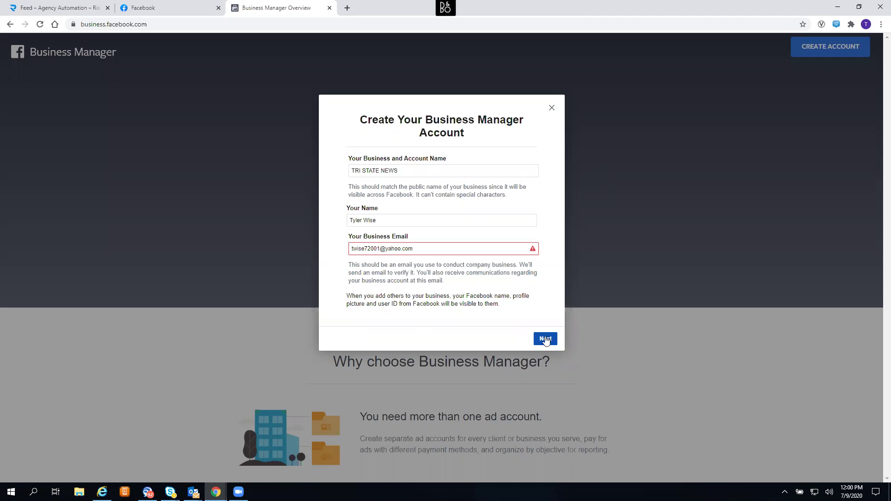
mouse_move(432, 249)
left_click_drag(431, 248, 337, 250)
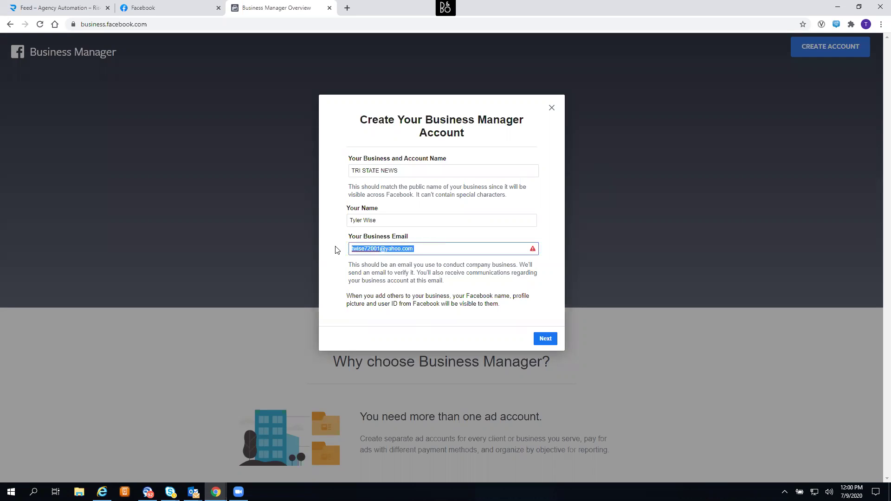
key("BackSpace")
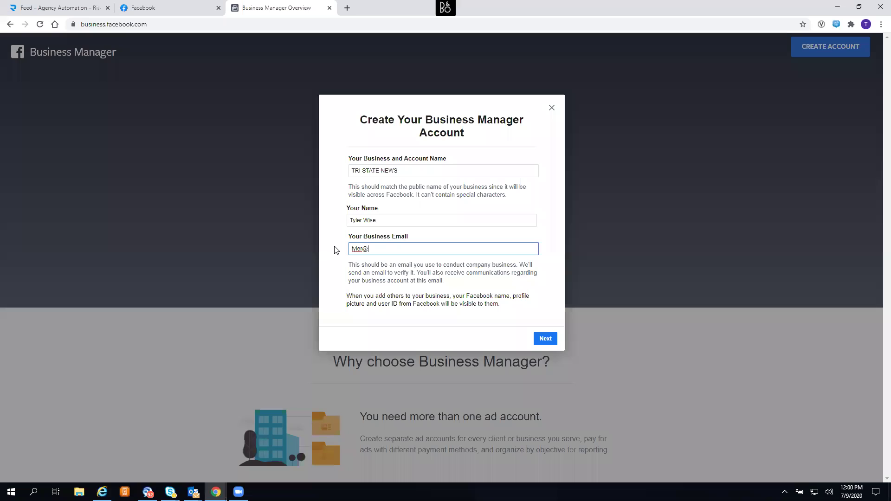
left_click(553, 339)
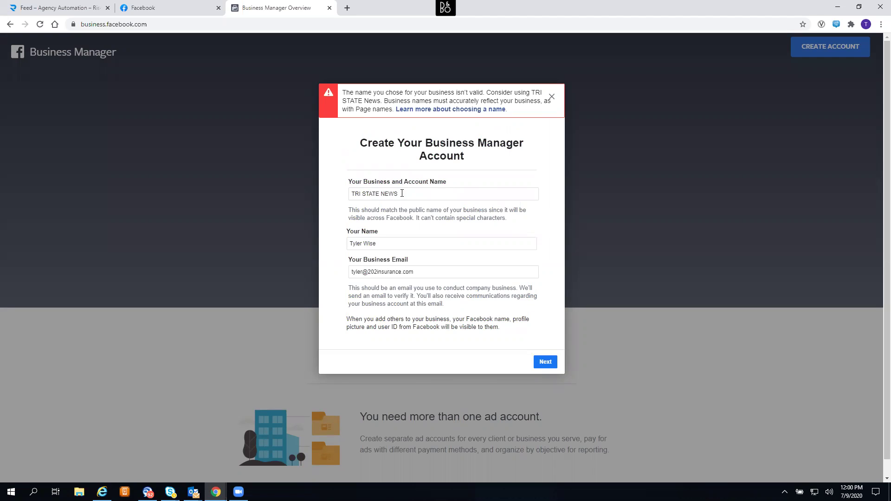
- Replace the rejected business name with a new business name
left_click_drag(401, 194, 350, 195)
key("BackSpace")
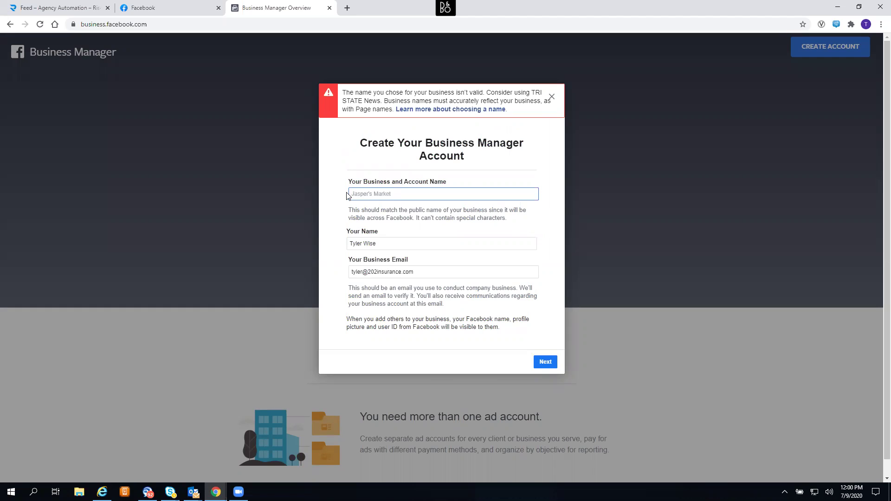
- Continue to business details and choose United States as the country
left_click(545, 361)
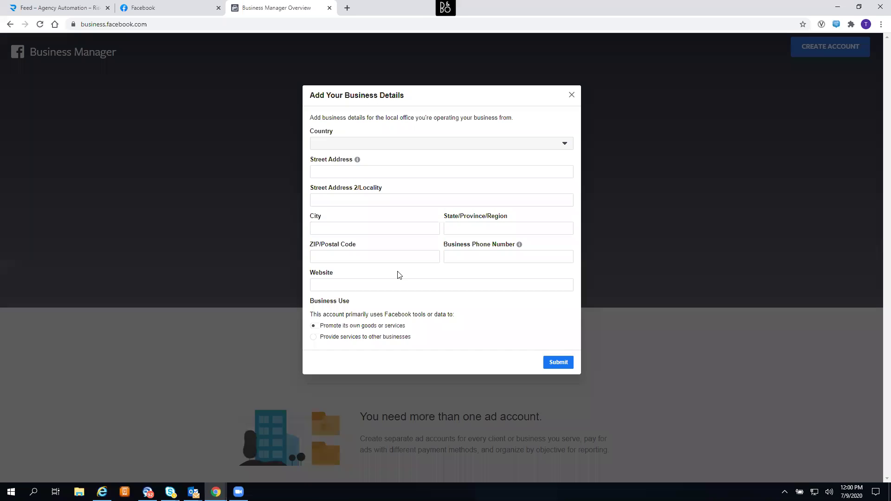
left_click(474, 148)
scroll(442, 200, "down", 6)
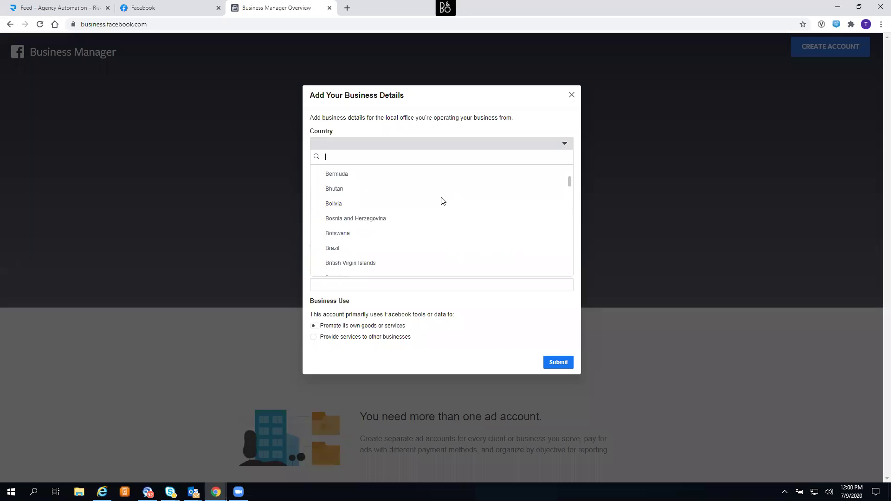
type("u")
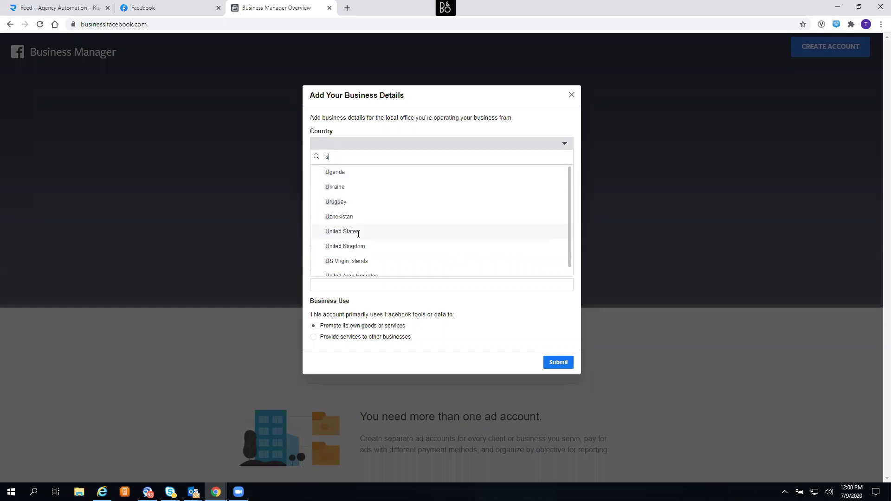
left_click(358, 232)
- Fill in the business street address, city, state, ZIP code and phone number
left_click(364, 173)
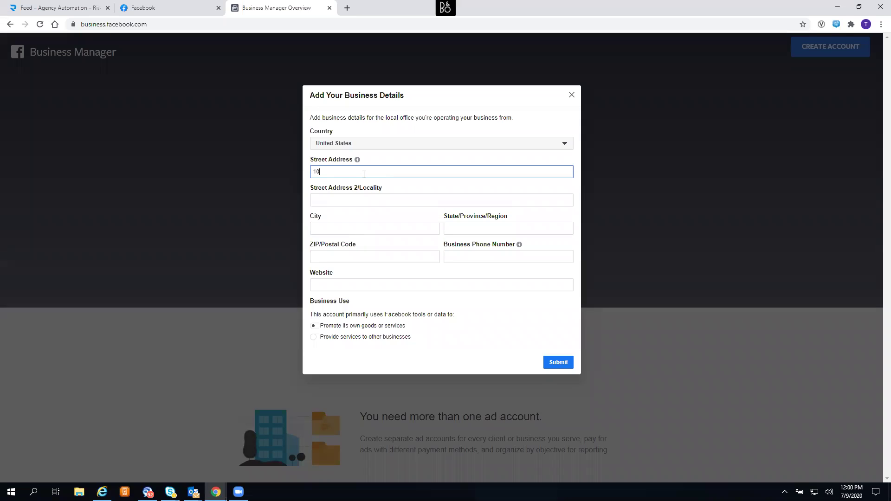
key("Tab")
type("Chadds Ford")
key("Tab")
type("PA")
key("Tab")
type("19317")
left_click(462, 259)
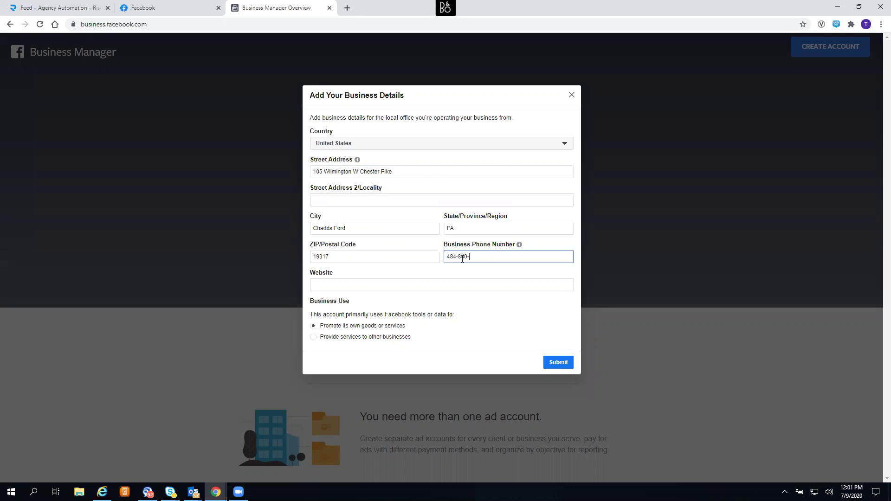
left_click(396, 290)
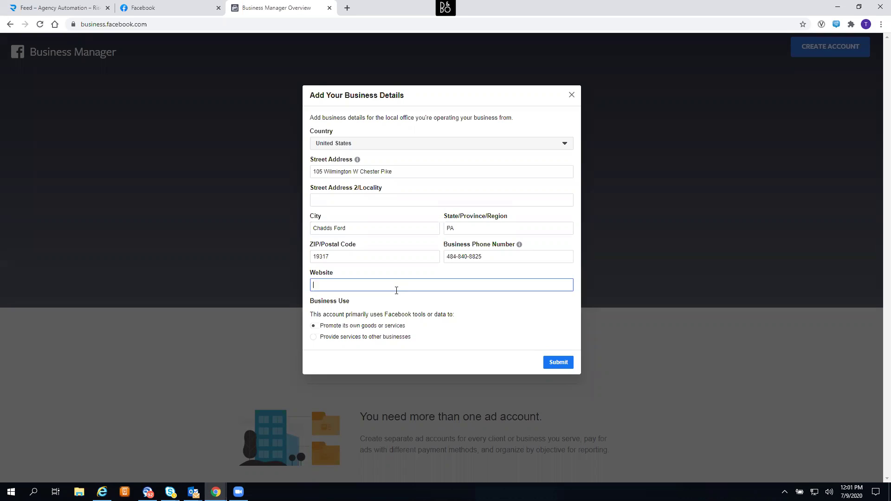
type("www.202insurance.com")
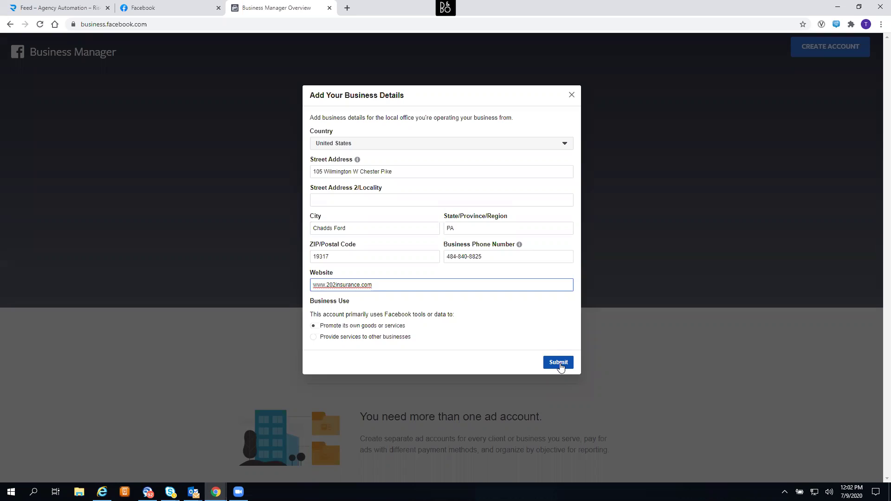
left_click(559, 363)
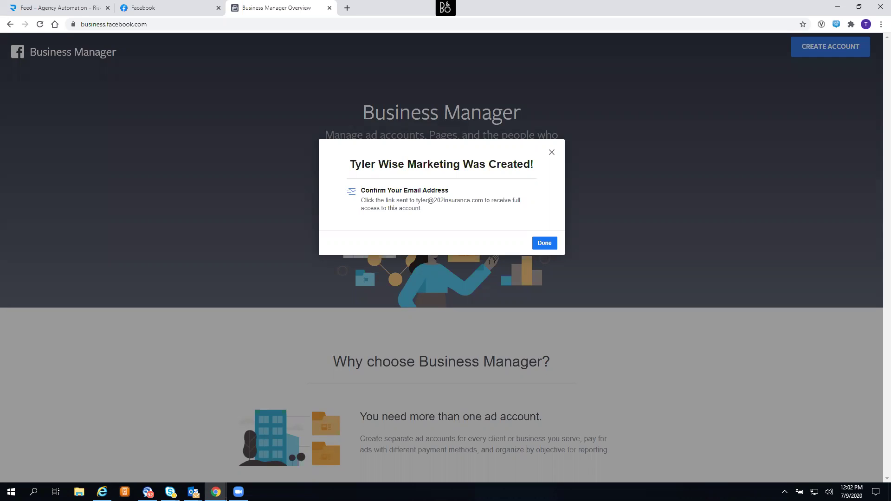
mouse_move(191, 483)
left_click(104, 436)
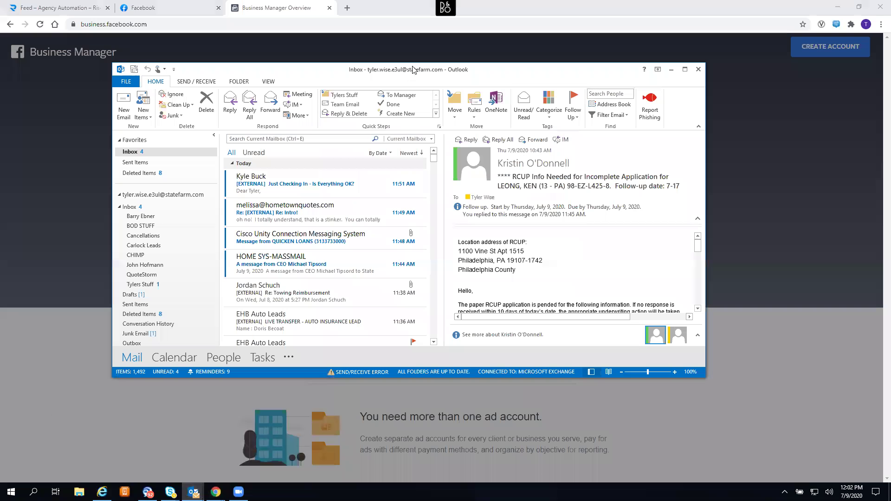
left_click_drag(409, 69, 890, 74)
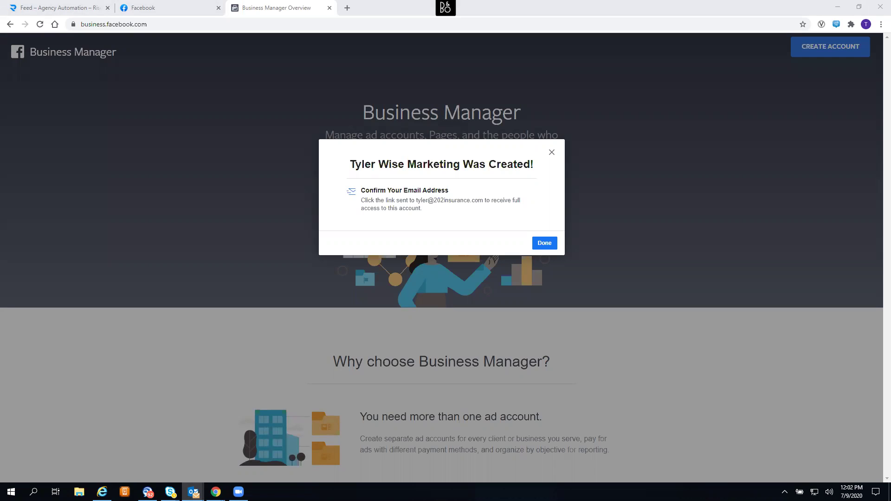
- Close the confirmation, reload Business Manager home to clear the verification warning, and open Business Settings
left_click(540, 246)
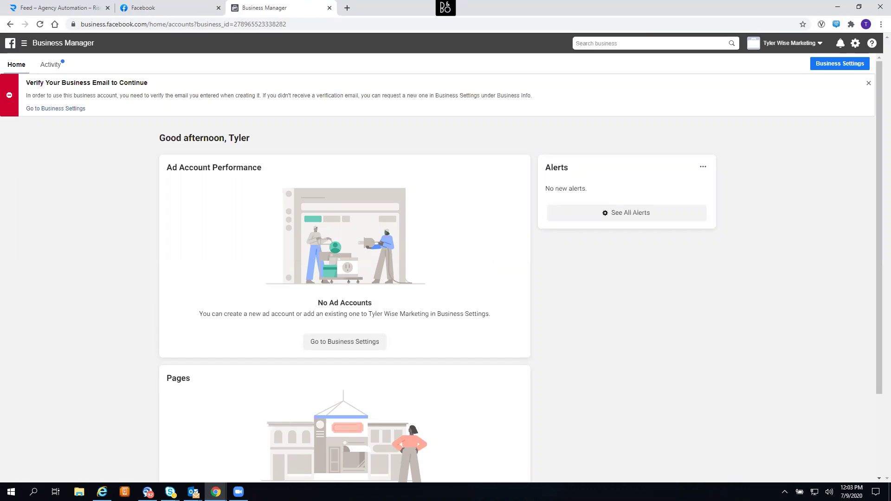
key("alt+Tab")
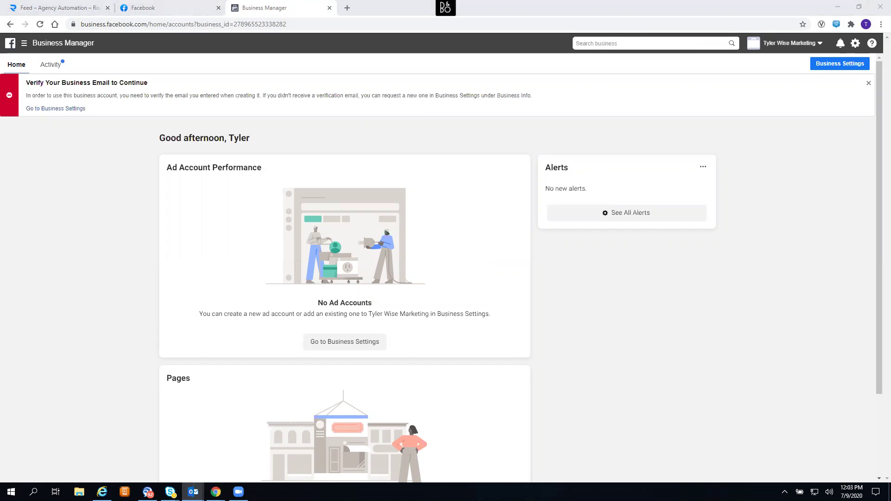
key("alt+Tab")
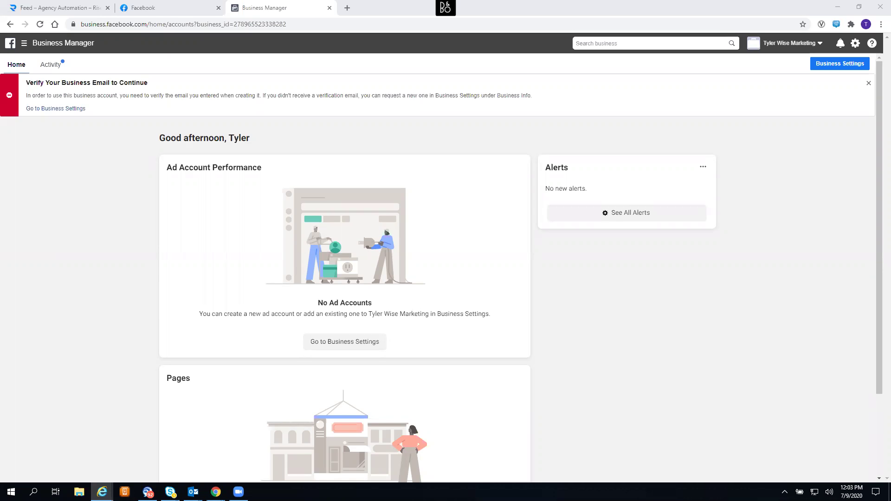
left_click(40, 24)
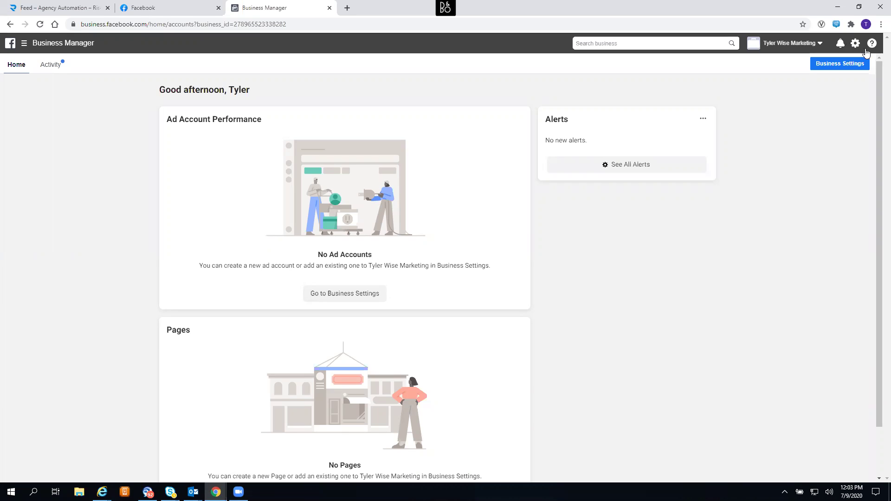
left_click(856, 45)
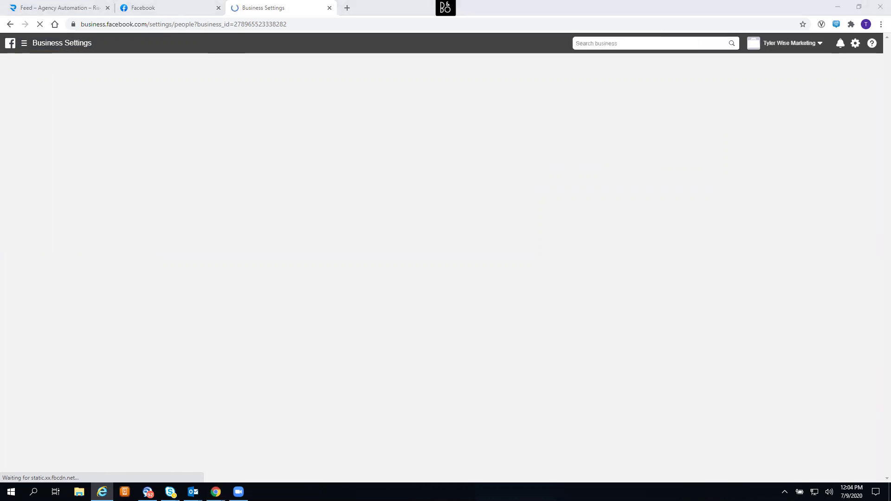
- Bring the browser forward and open Invite People from the People section
left_click(272, 256)
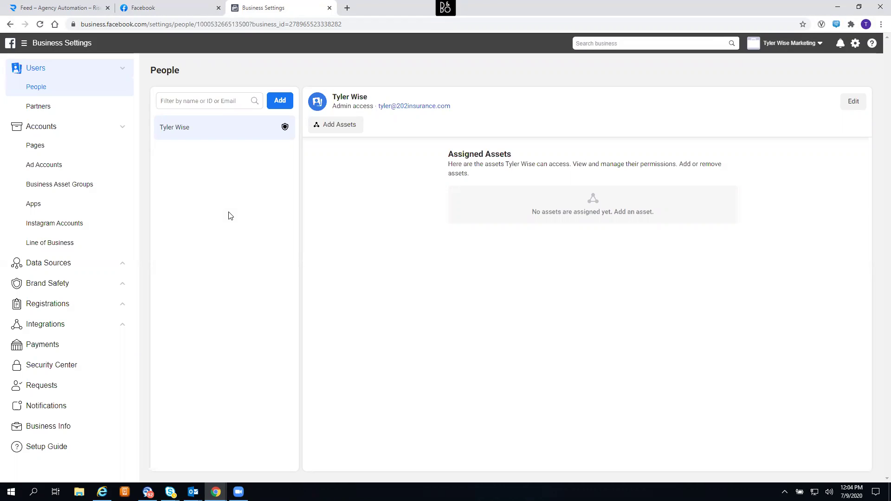
left_click(279, 101)
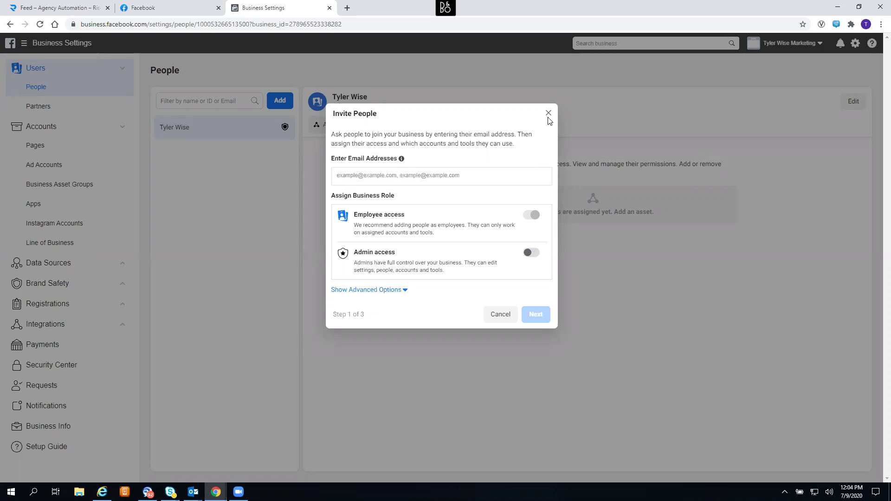
- Invite a new person's e-mail with Admin access, view Ad Accounts in Assign Access, then close it
left_click(532, 254)
left_click(434, 169)
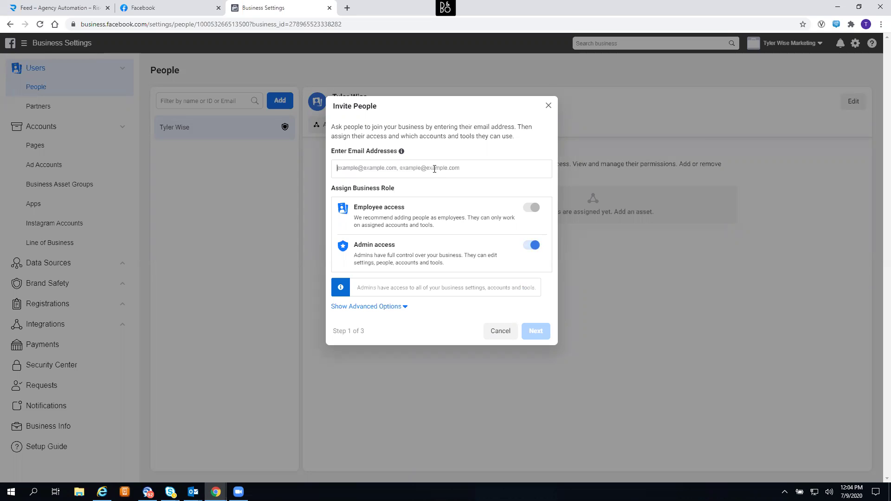
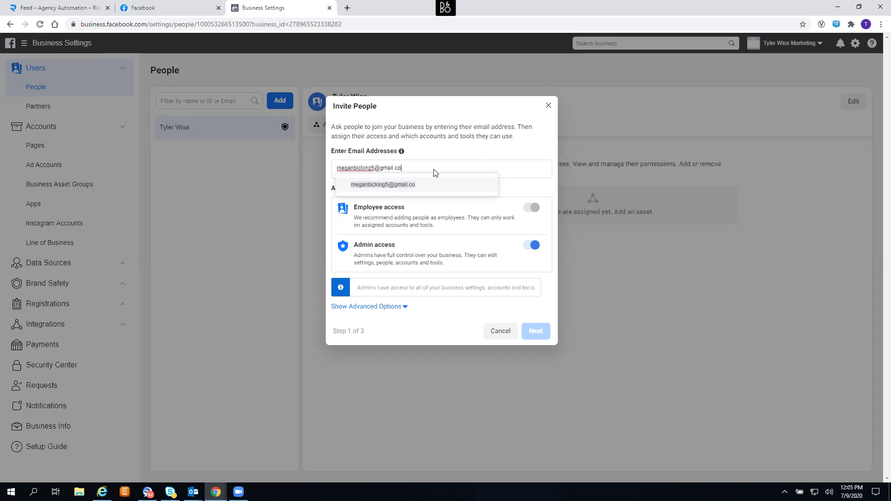
key("Return")
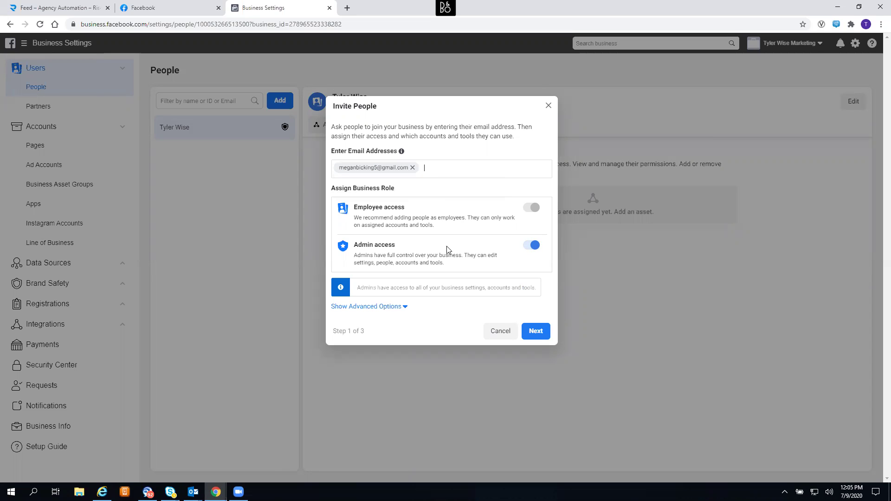
left_click(536, 332)
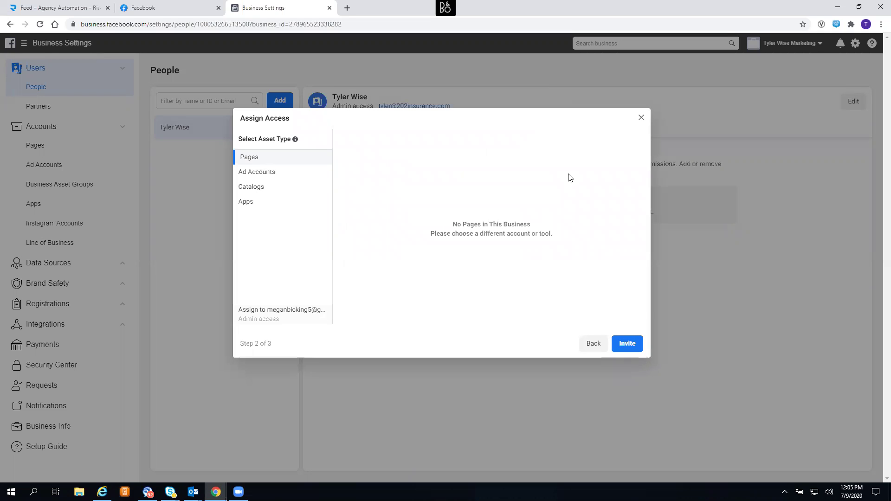
left_click(253, 177)
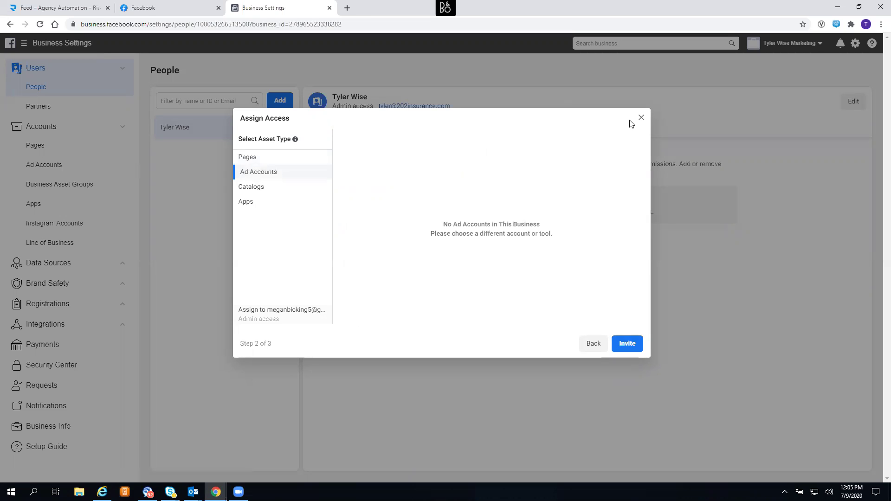
left_click(640, 118)
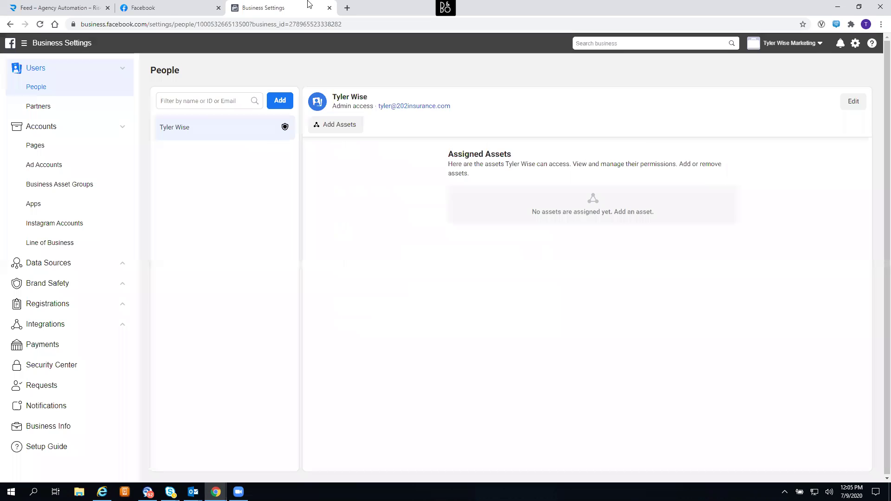
left_click(172, 4)
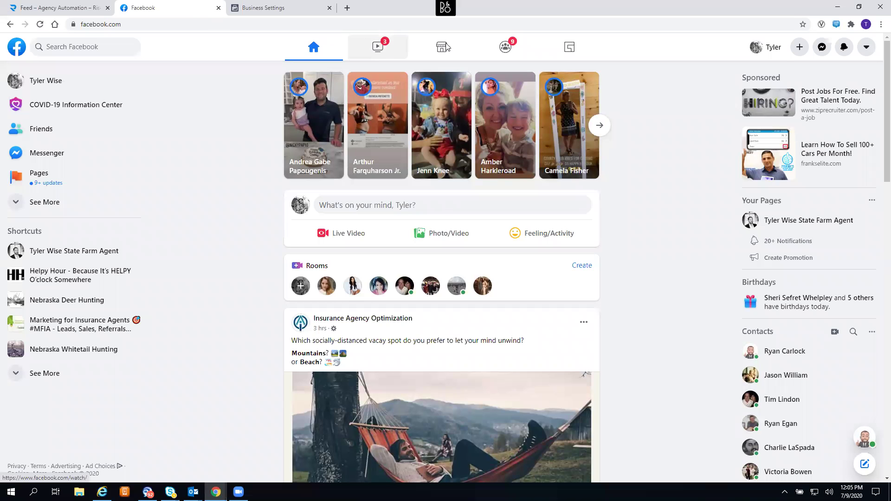
- Choose Page from Facebook's Create menu and focus the Page name field
left_click(799, 51)
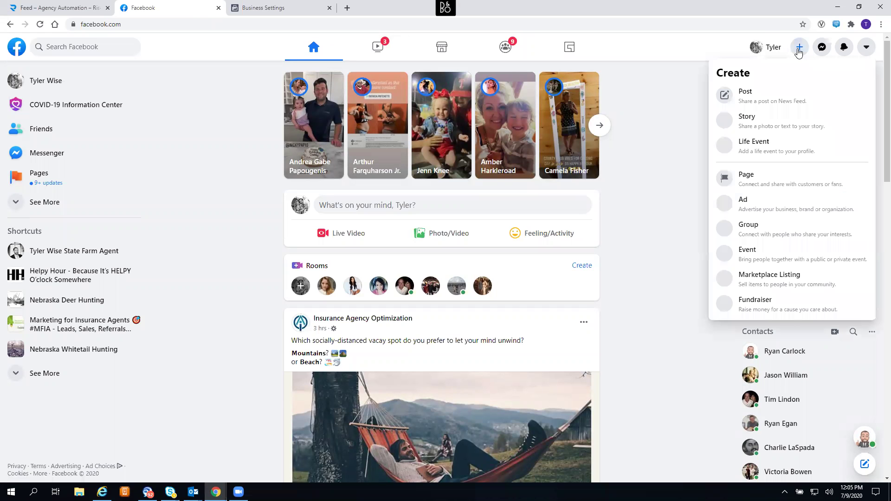
left_click(744, 181)
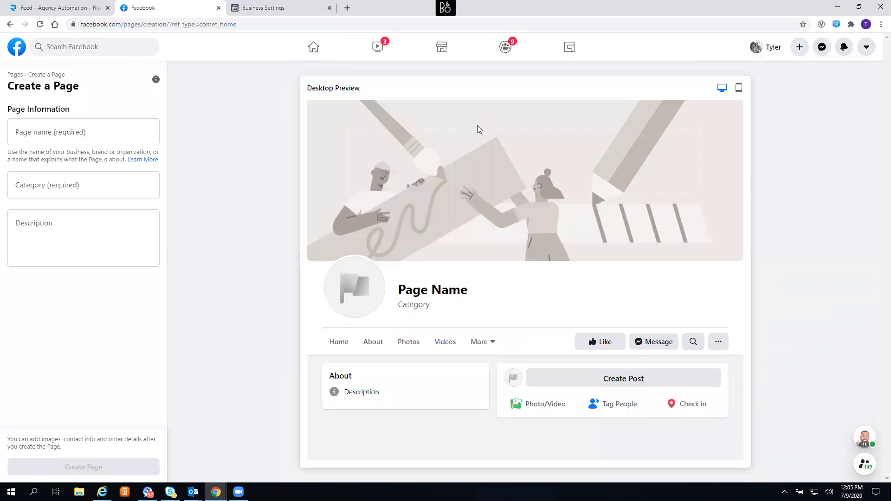
left_click(46, 134)
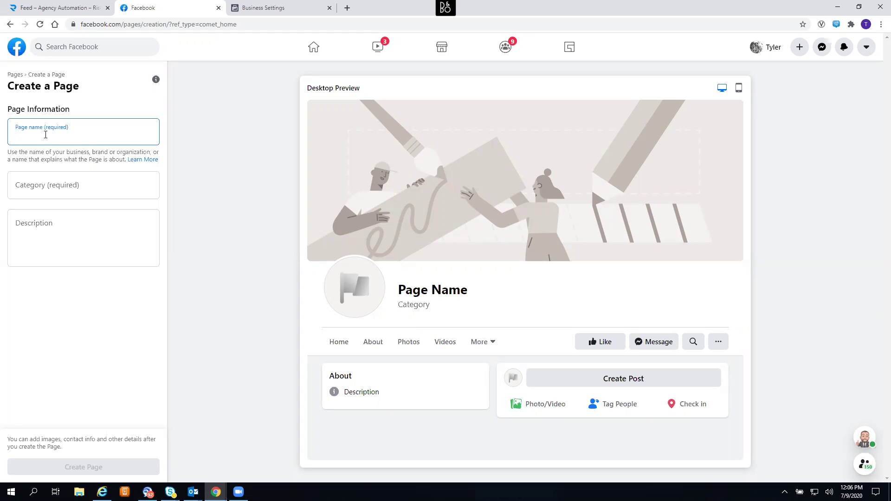
- Name the new Page 'Tri-State Updates'
type("Trtiri Ste")
key("BackSpace")
key("BackSpace")
key("BackSpace")
key("BackSpace")
key("BackSpace")
key("BackSpace")
key("BackSpace")
key("BackSpace")
key("BackSpace")
key("BackSpace")
type("Tri Stat")
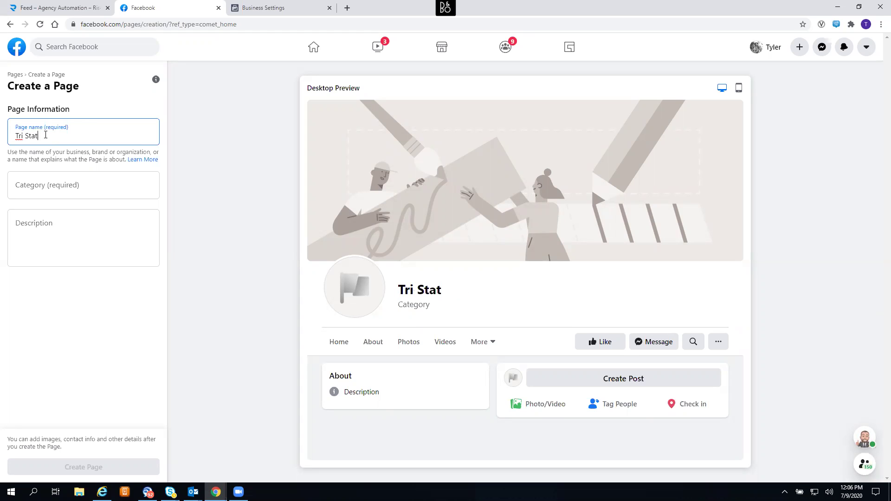
type("e Updates")
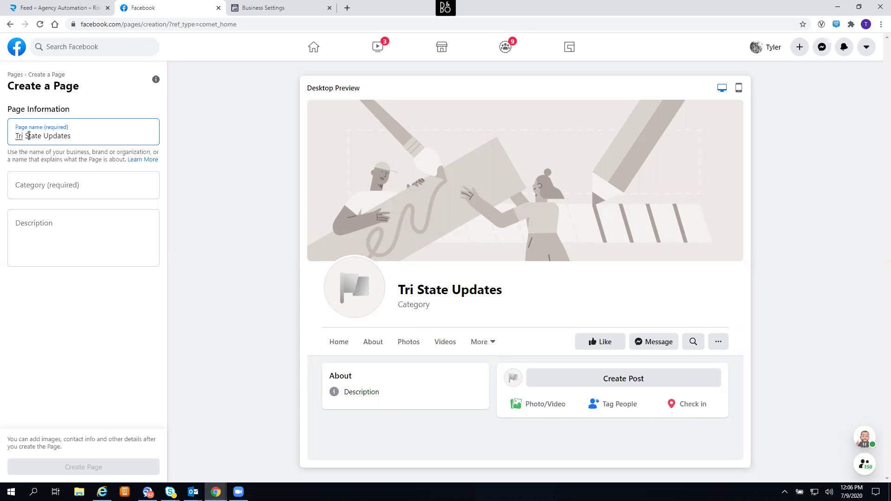
left_click(27, 136)
key("BackSpace")
type("-")
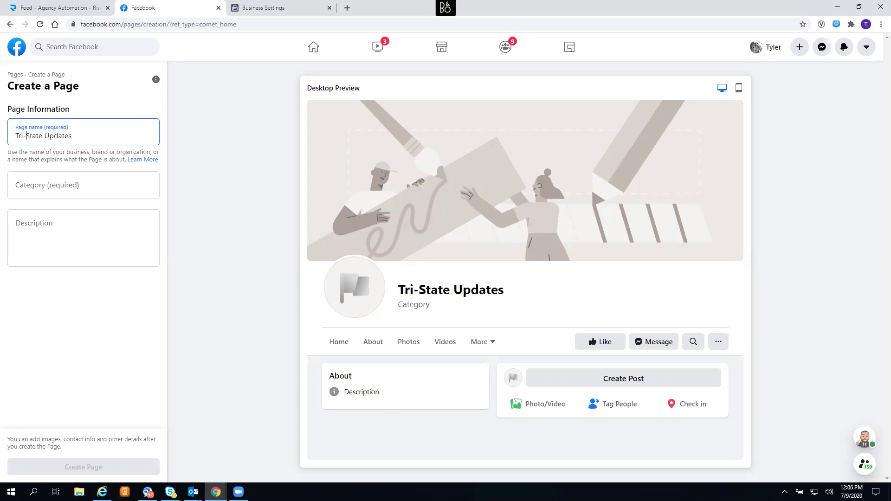
- Set the Page category to News & Media Website
left_click(46, 187)
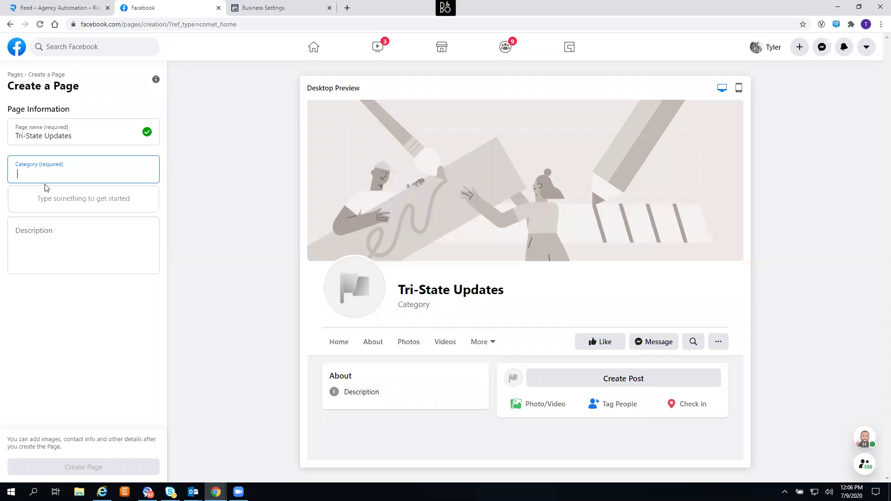
type("news")
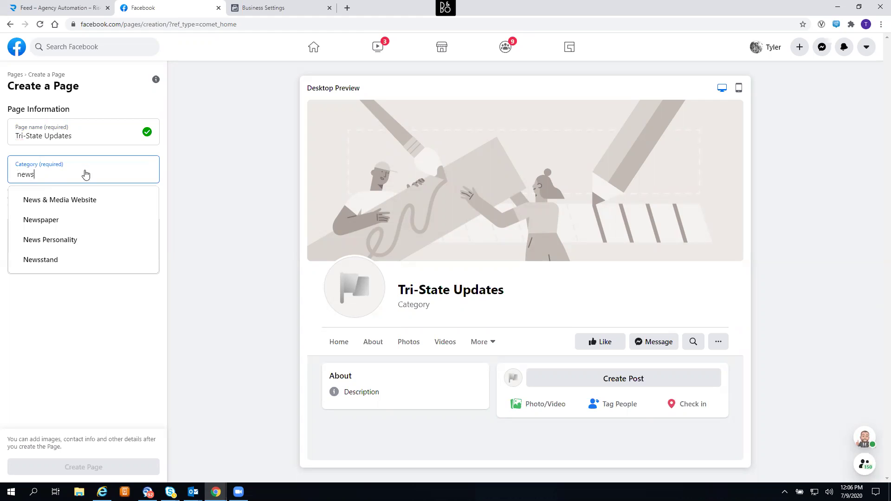
left_click(50, 203)
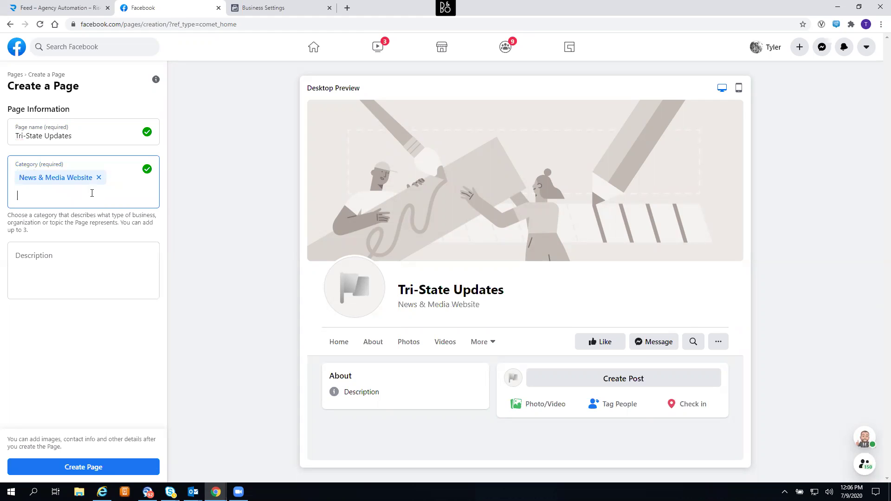
left_click(80, 270)
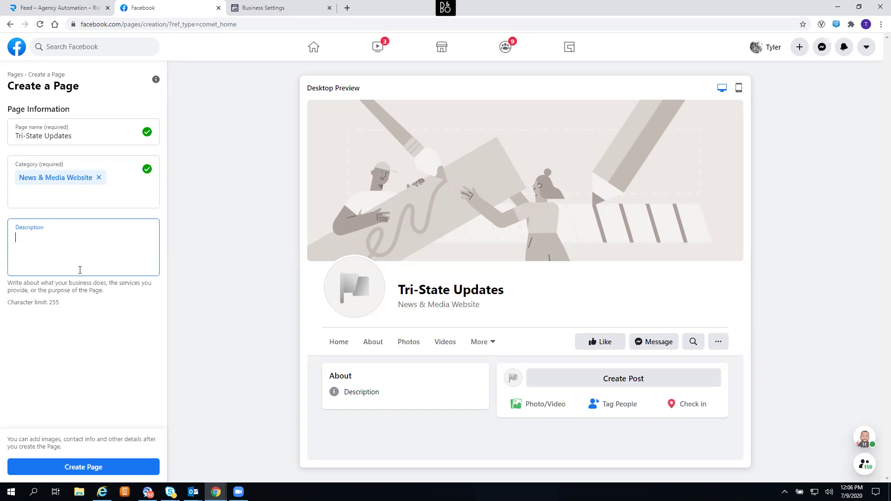
- Type the description 'Everything you need to know about what's happening in the Penn, MD, Del Tri-State Area!'
type("Everything you need to know")
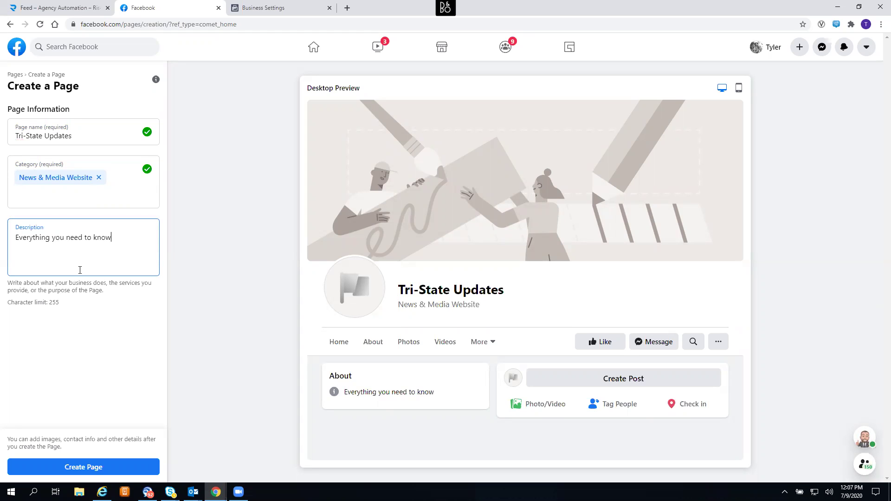
type(" about what's happening ")
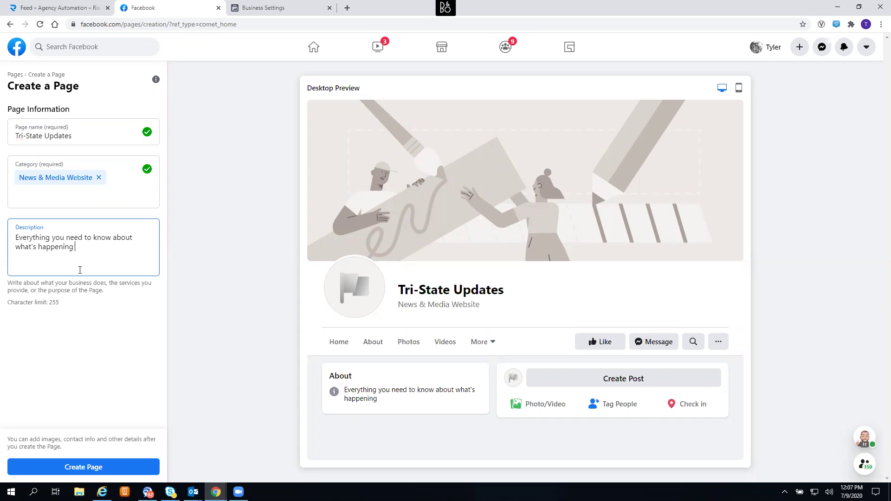
type("in the Penn, Ida")
key("BackSpace")
key("BackSpace")
type("MD, DE")
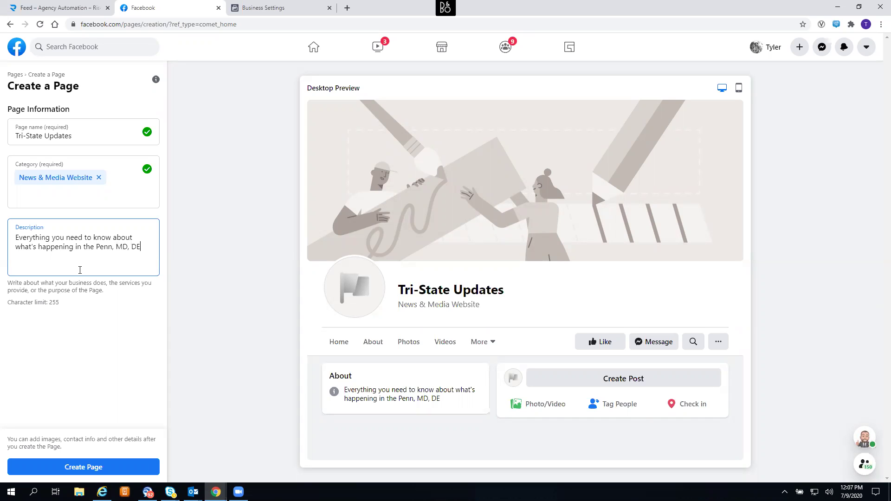
key("BackSpace")
type("el")
type("Tri-State Area!")
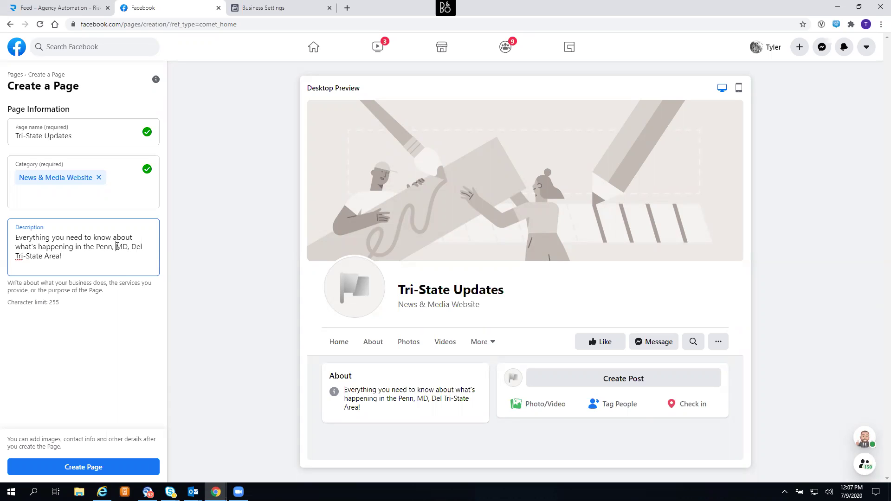
key("Left")
- Edit the description to read 'Penn/MD/Del Tri-State Area', create the Page, and open a new tab
left_click(115, 247)
key("Delete")
key("Delete")
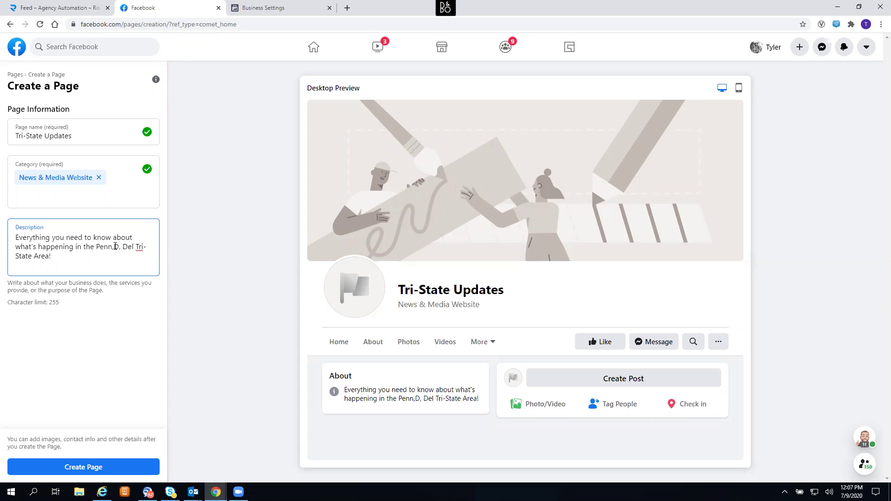
key("BackSpace")
type("/M")
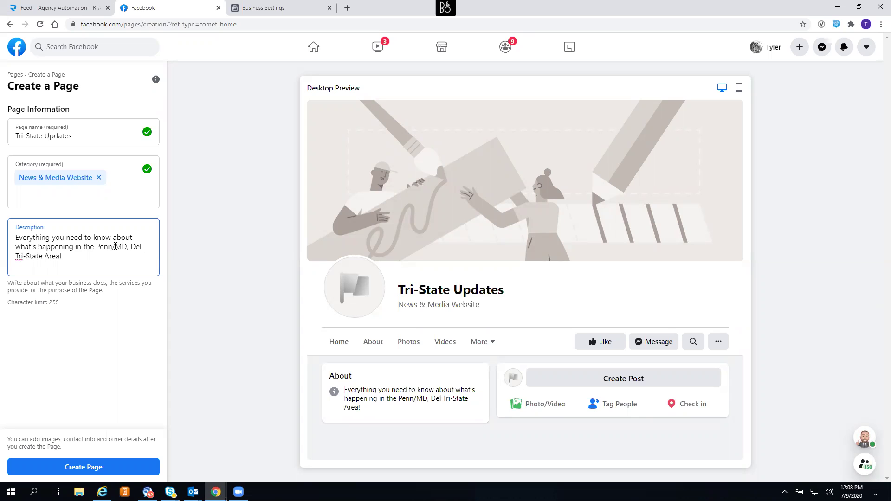
key("Delete")
key("Delete")
type("/")
left_click(84, 466)
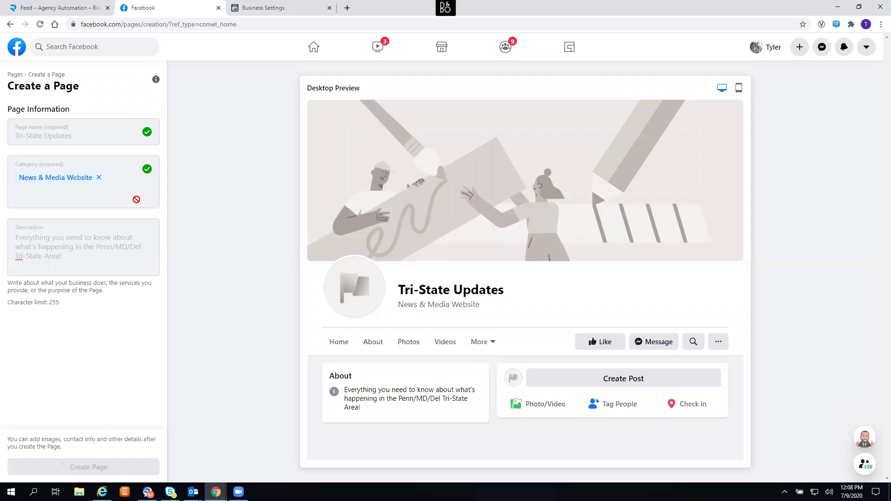
left_click(348, 8)
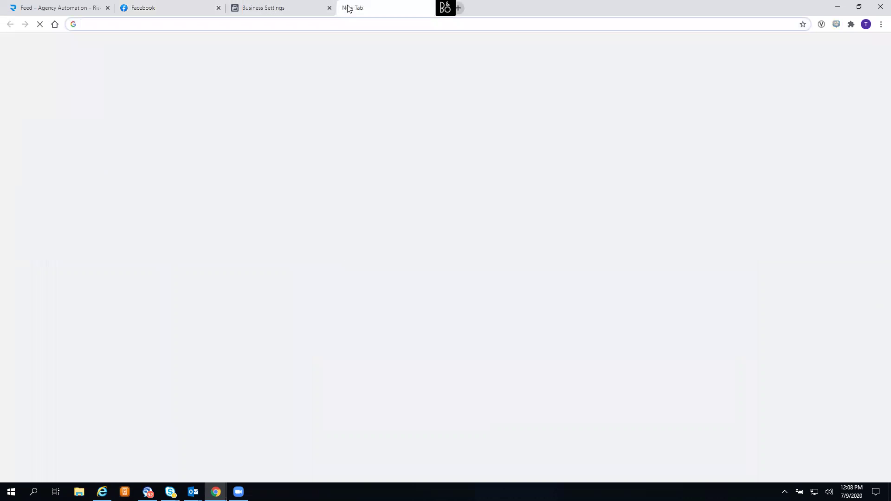
- Search Google Images for 'Tri State Logos royalty free'
type("T")
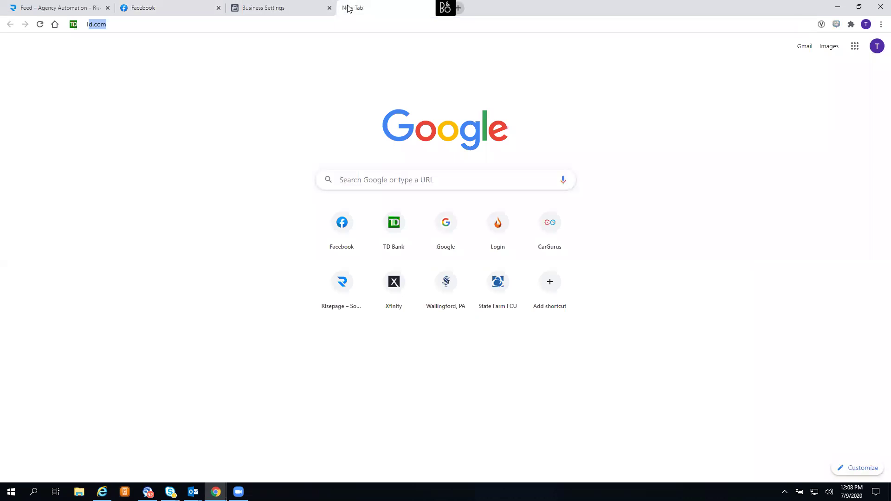
type("ri State Logos")
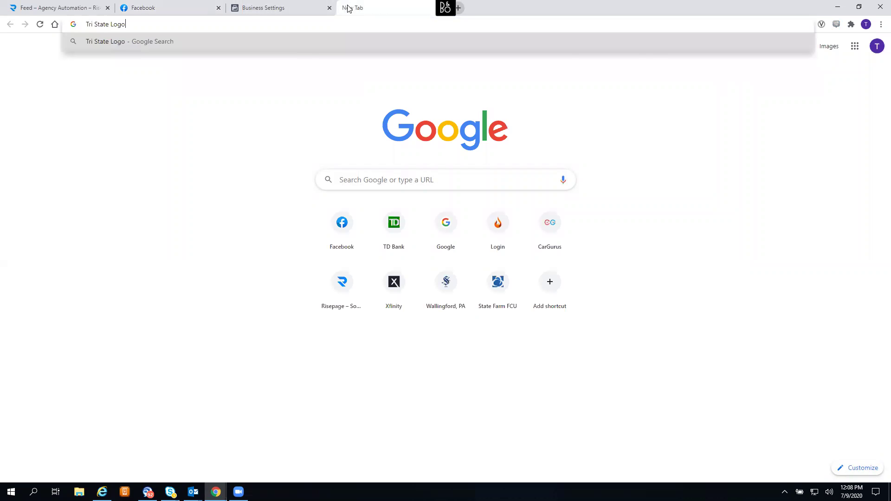
key("Return")
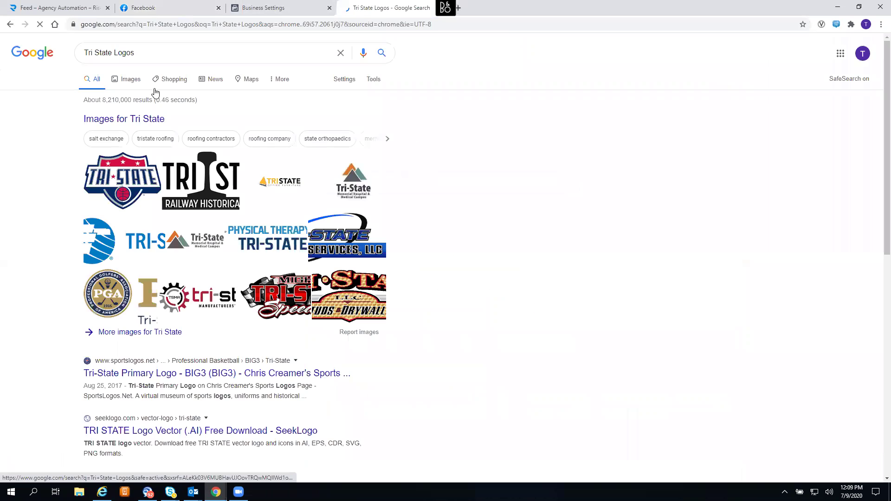
left_click(126, 81)
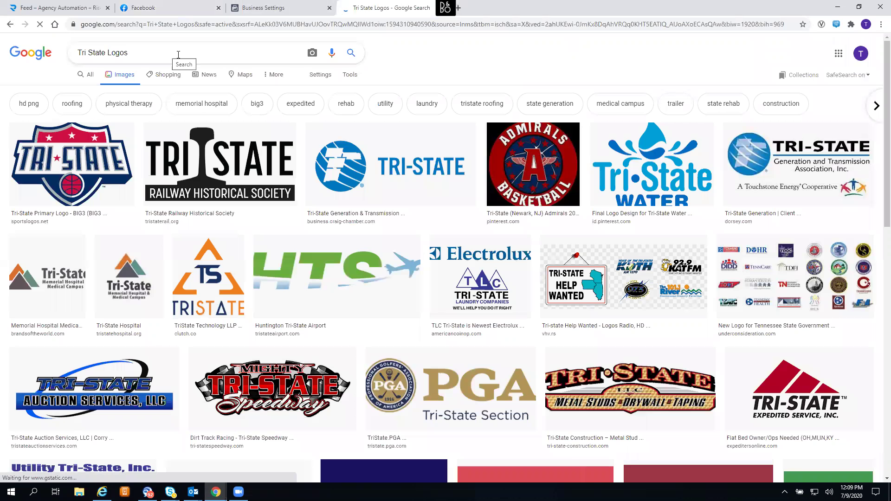
left_click(178, 53)
type("royalty f")
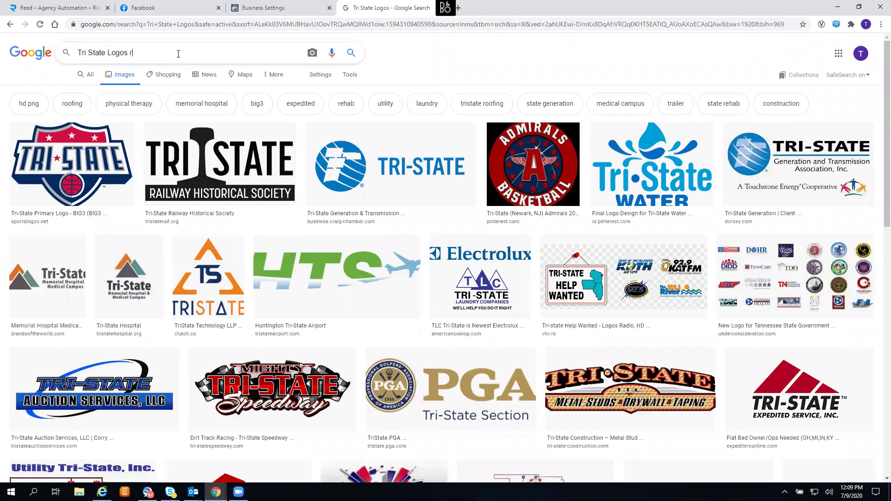
type("ree")
key("Return")
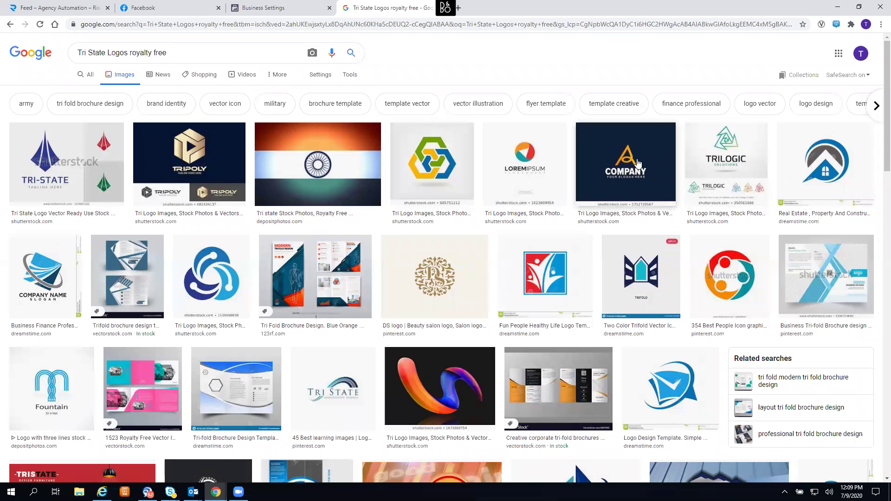
- Preview the Shutterstock Tri-State logo, check its download page, dismiss the sign-up prompt, and return
scroll(639, 163, "down", 1)
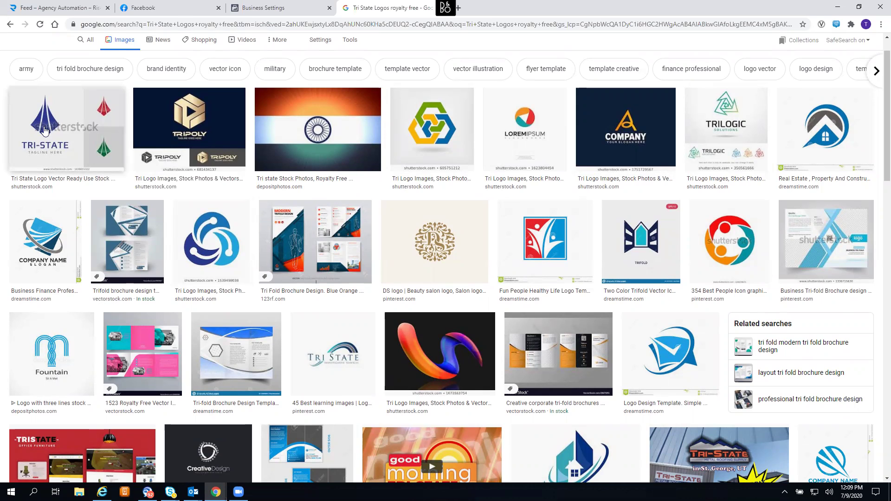
left_click(45, 131)
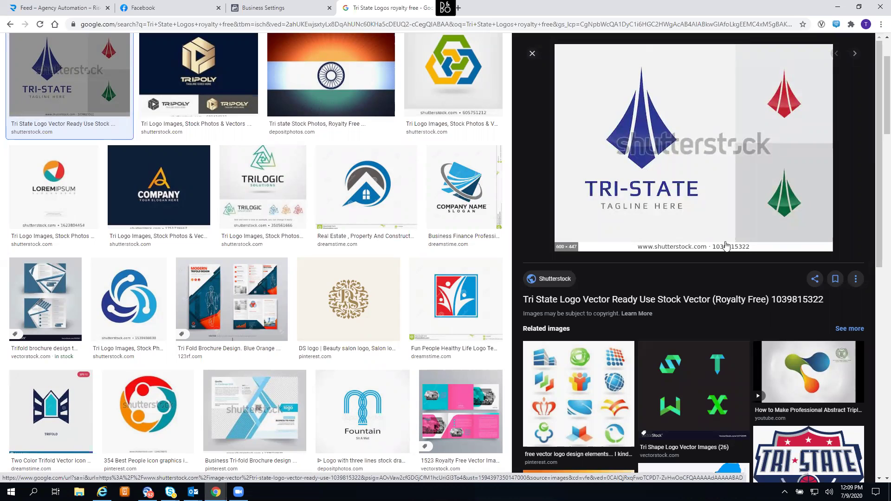
left_click(656, 227)
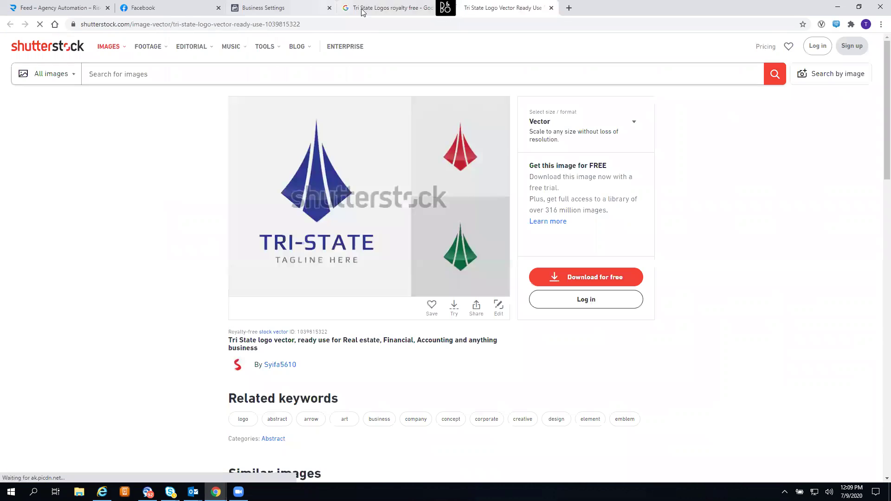
left_click(362, 10)
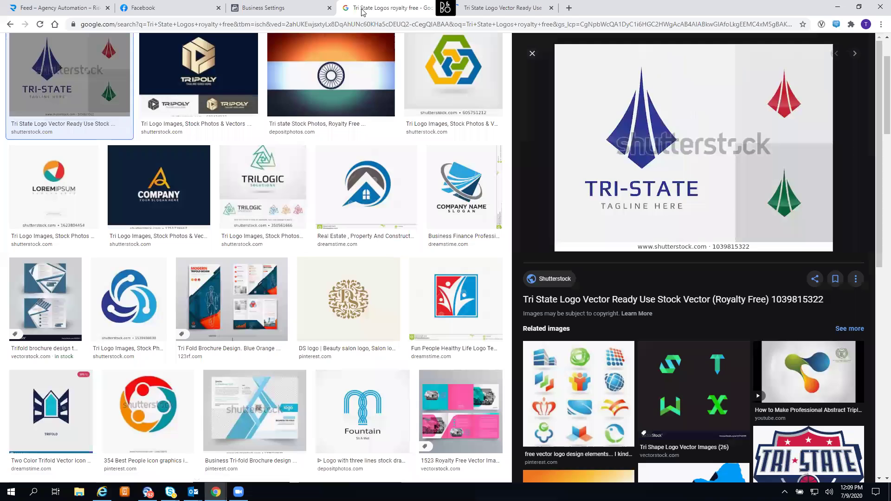
left_click(455, 10)
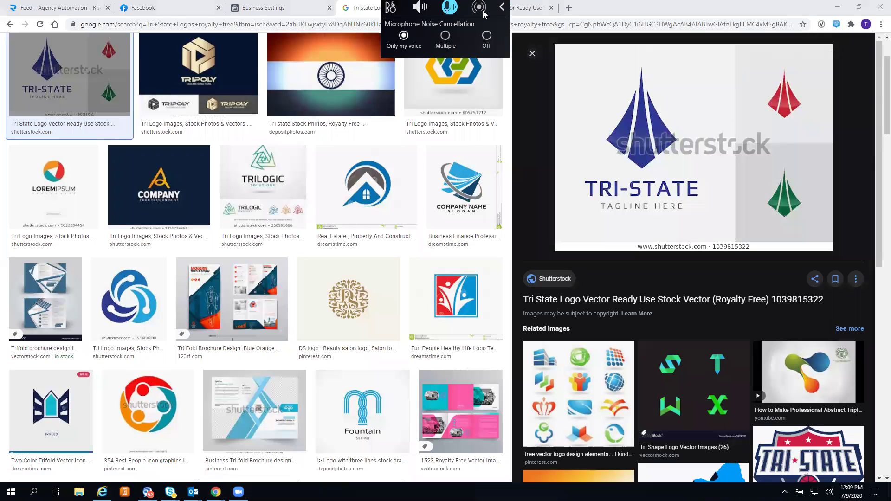
left_click(522, 6)
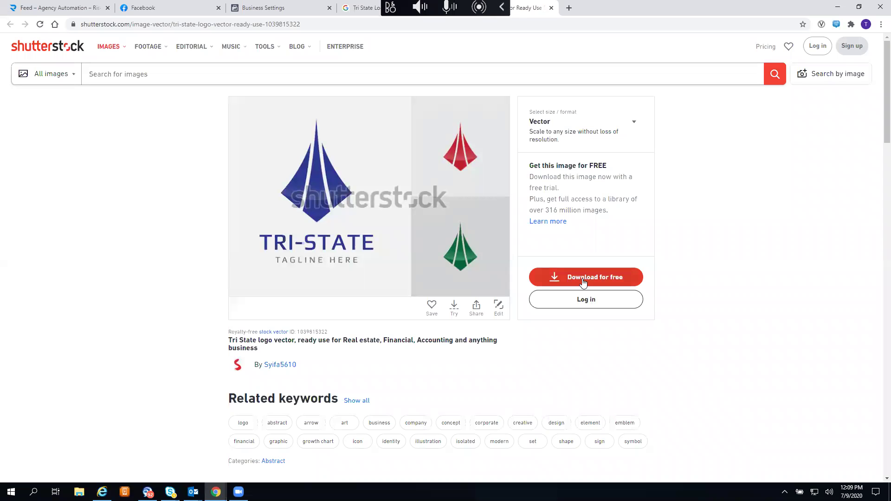
left_click(583, 278)
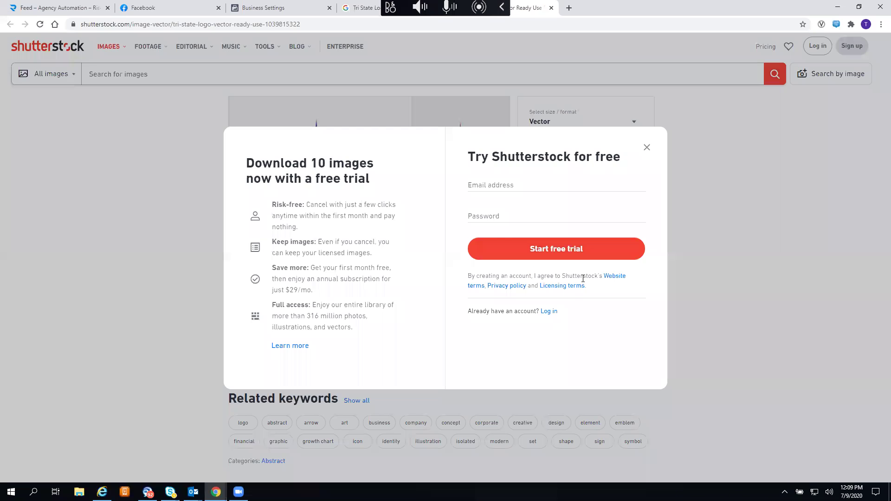
left_click(647, 148)
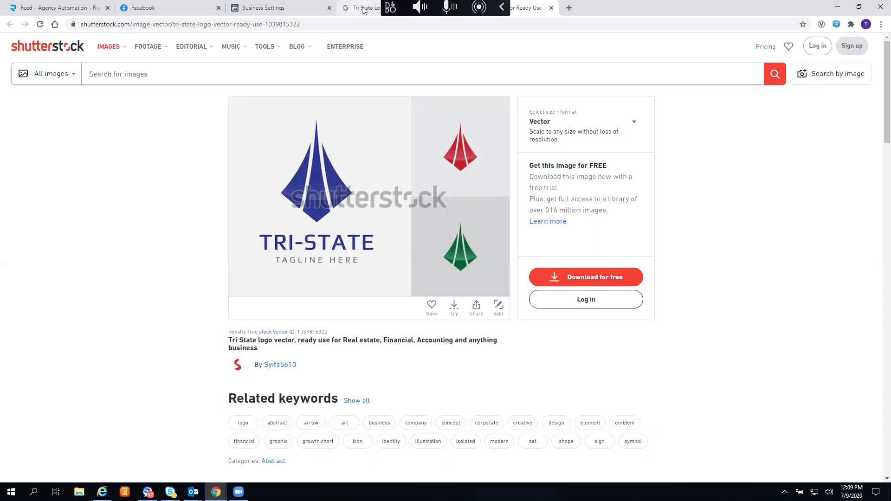
left_click(364, 10)
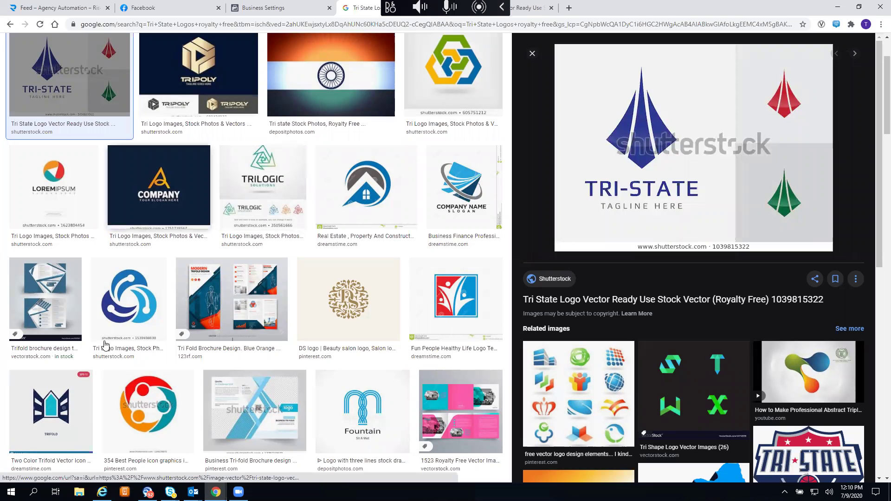
scroll(147, 226, "down", 3)
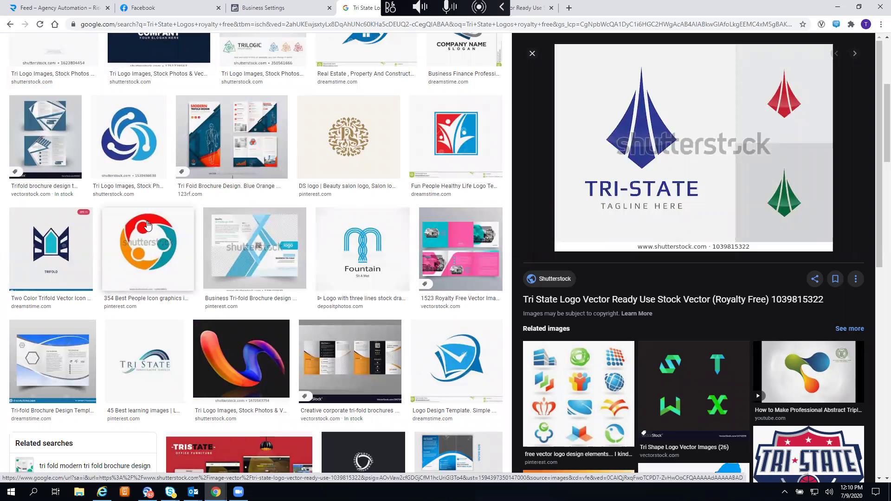
- Save the related Tritech logo image to the Desktop as 'Tritech Logo.jpg'
left_click(133, 149)
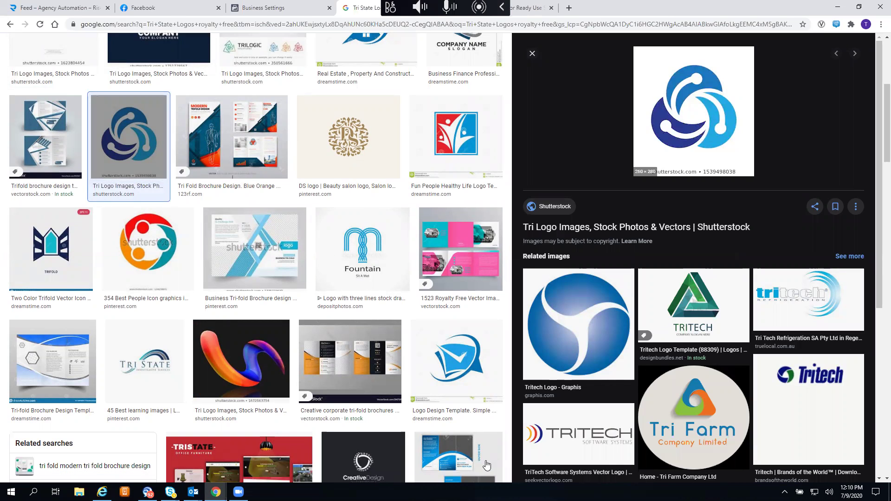
left_click(574, 307)
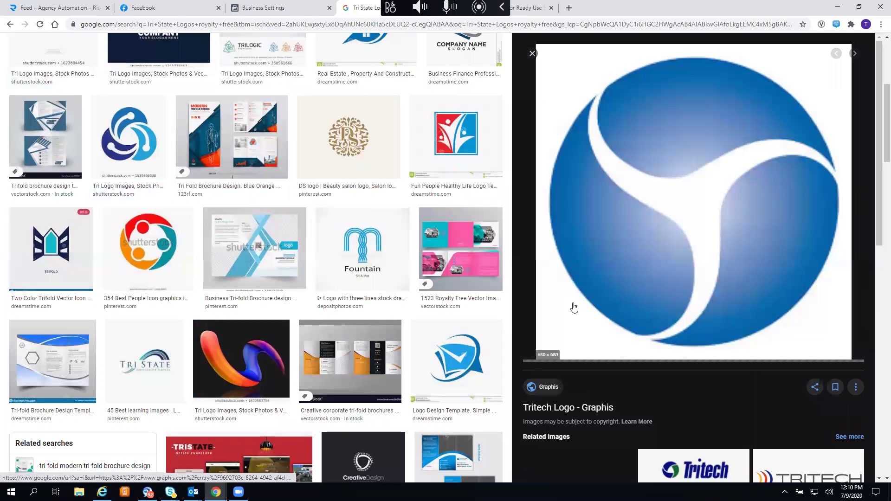
right_click(711, 142)
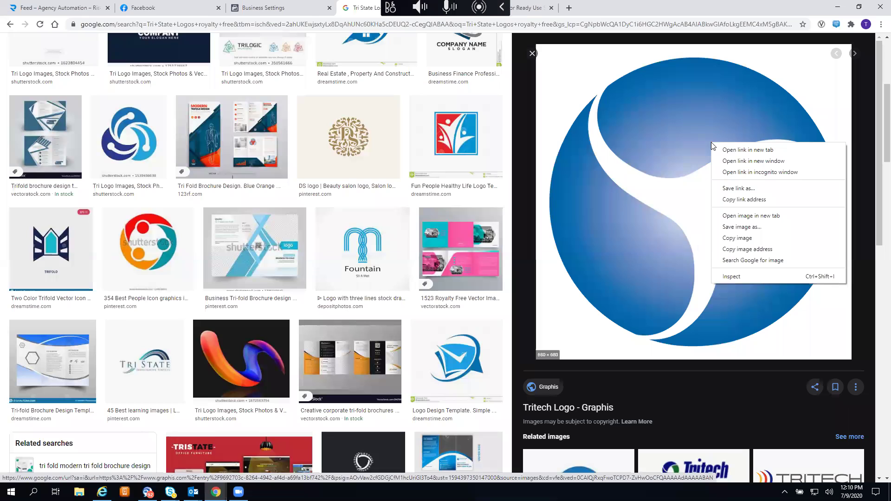
left_click(741, 231)
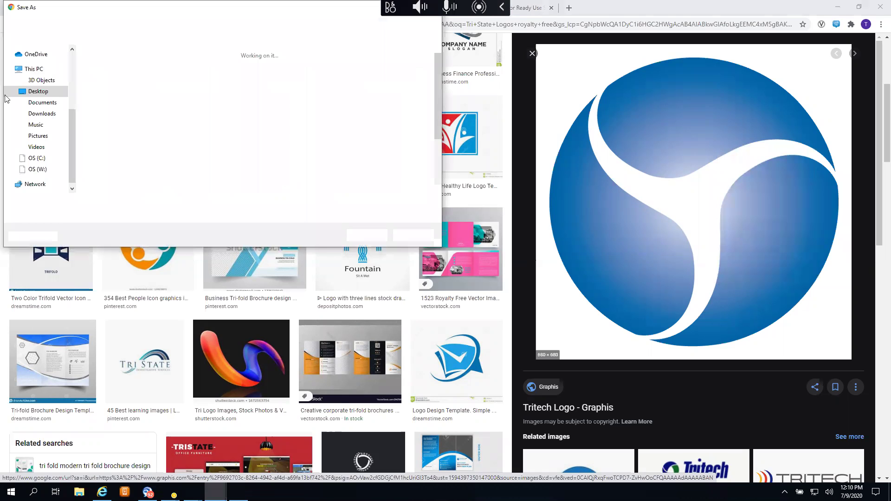
left_click(45, 106)
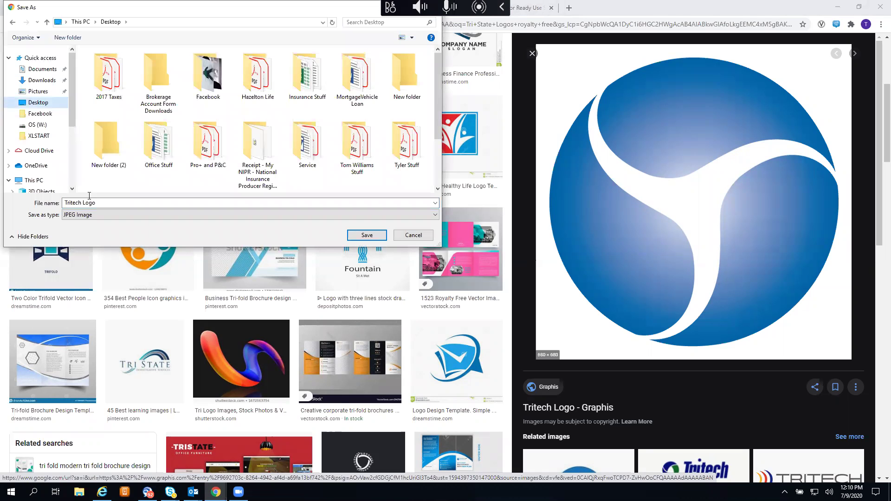
left_click(364, 236)
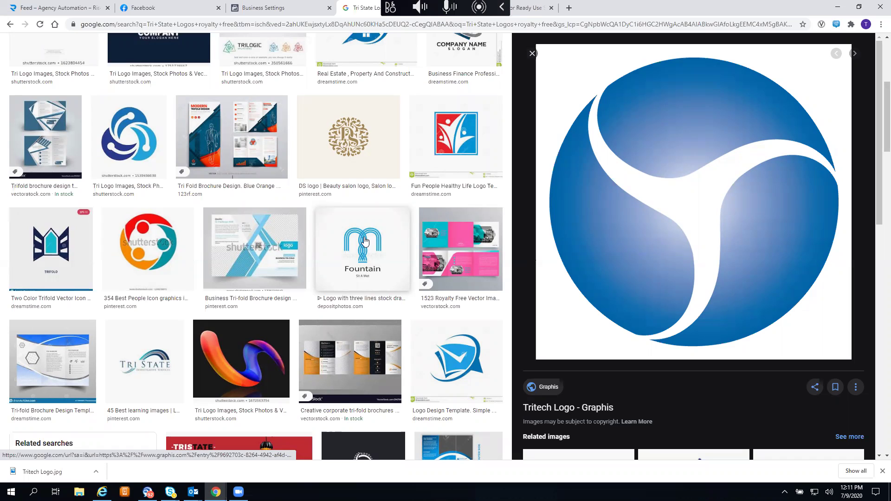
left_click(161, 12)
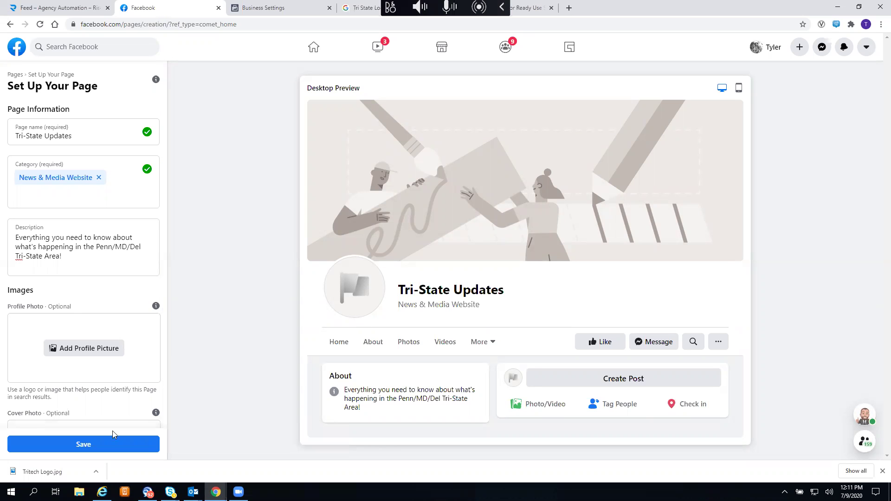
left_click(81, 347)
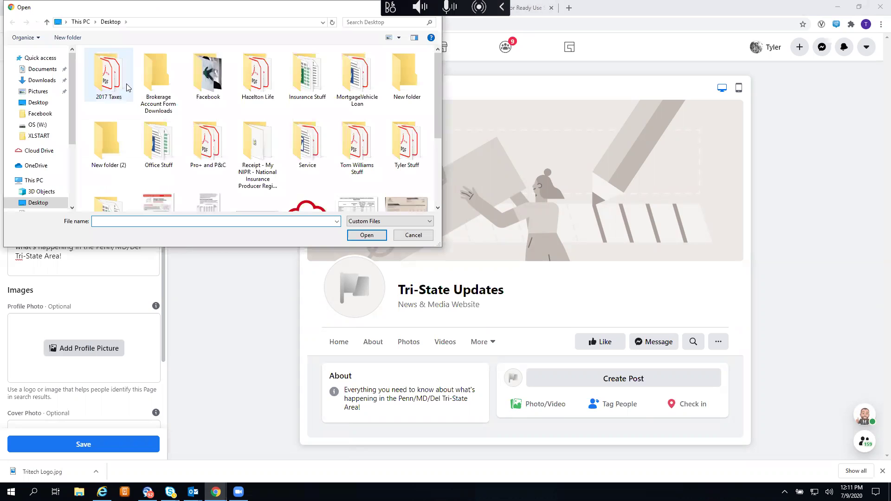
scroll(163, 150, "down", 3)
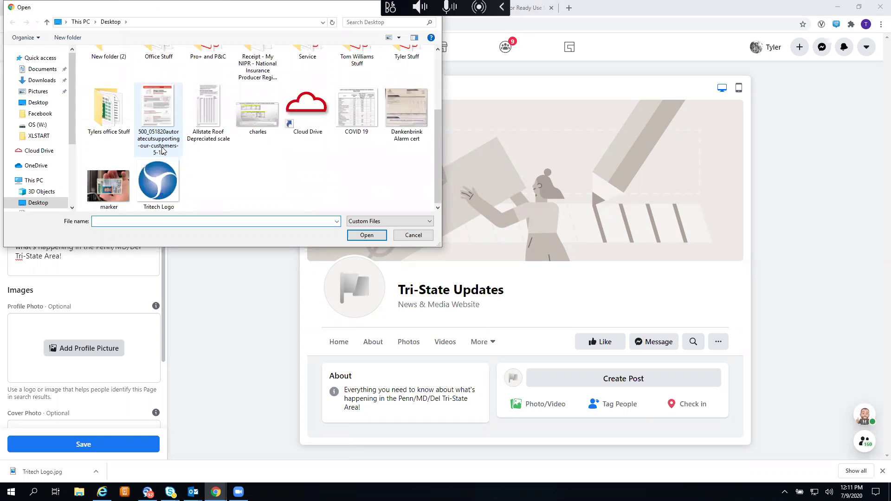
left_click(168, 185)
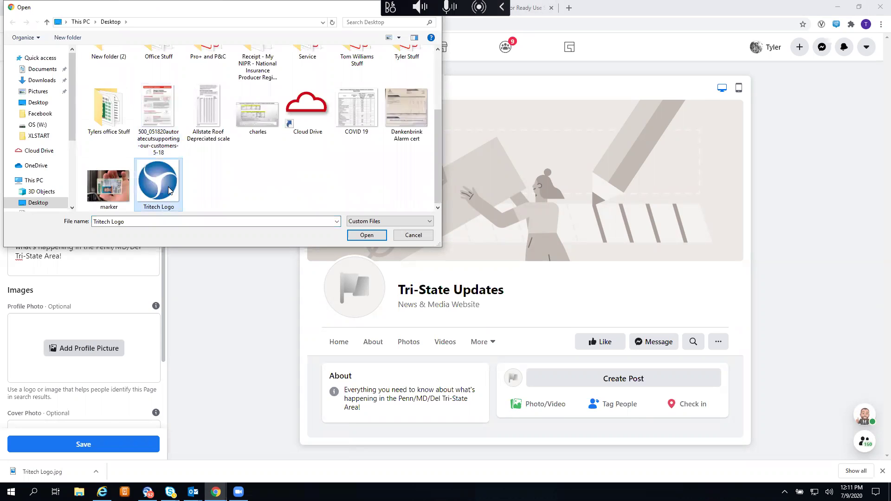
left_click(361, 234)
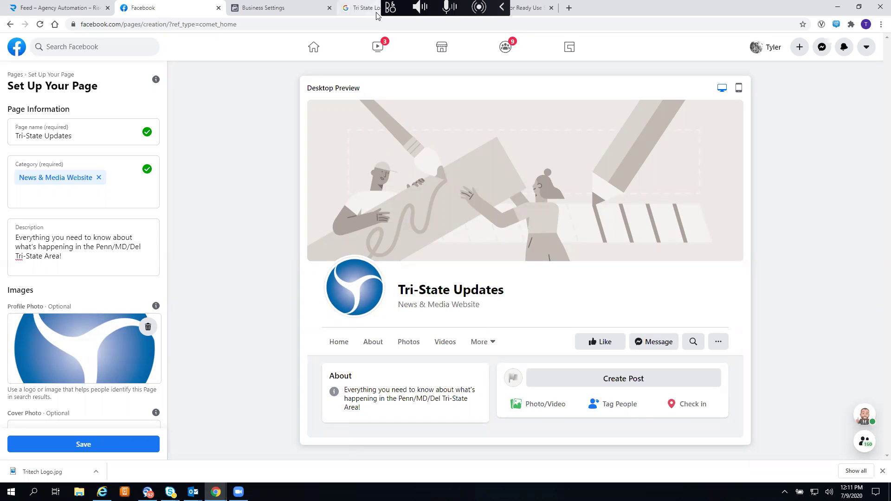
left_click(355, 12)
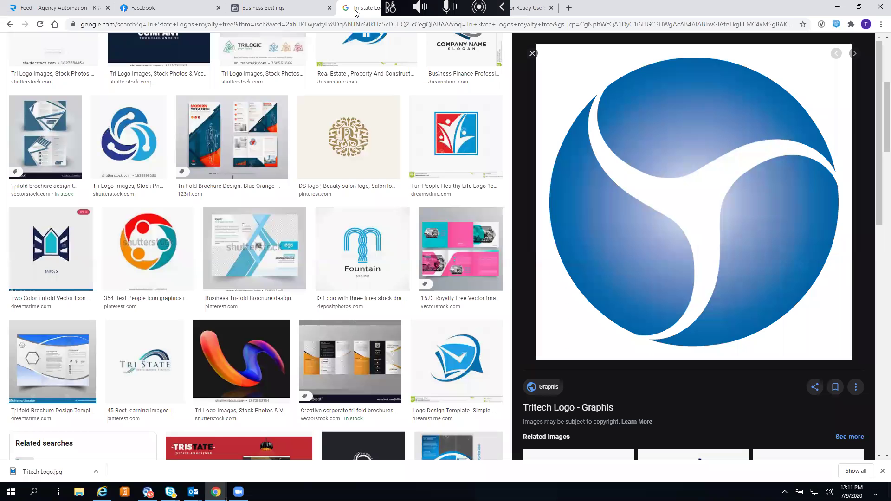
- Replace the logo query with a 'city skyline' image search
scroll(292, 87, "up", 5)
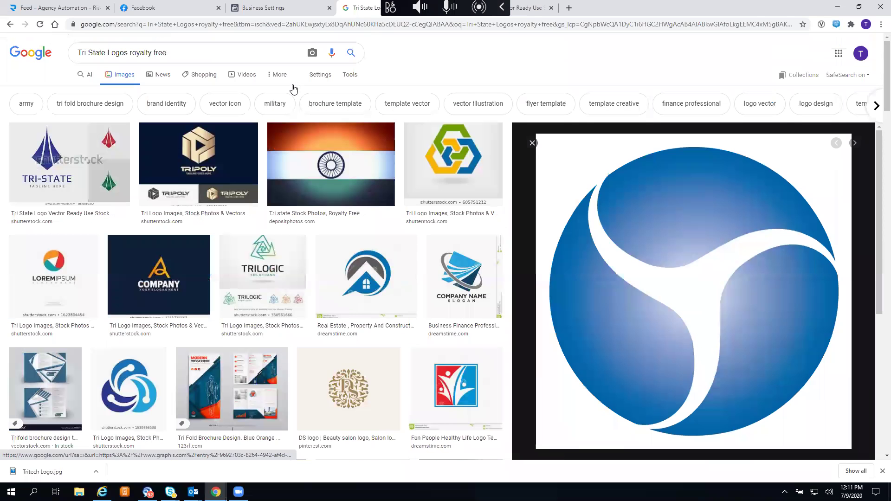
left_click(195, 54)
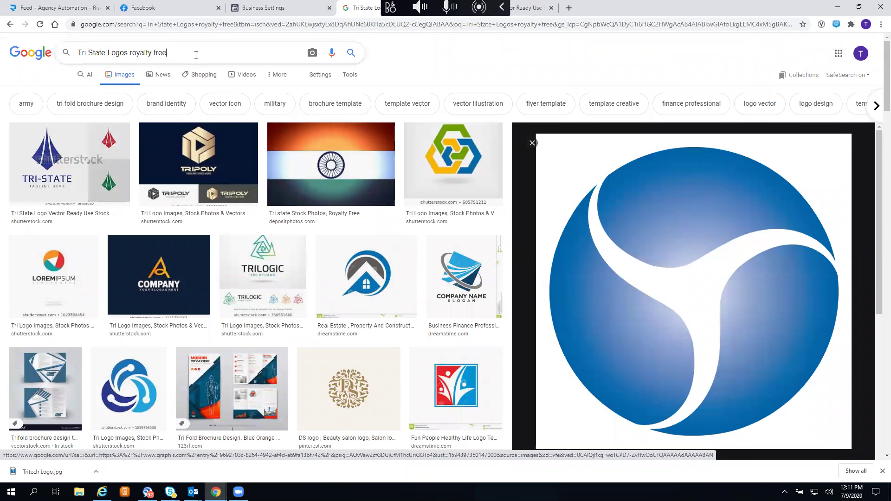
triple_click(185, 50)
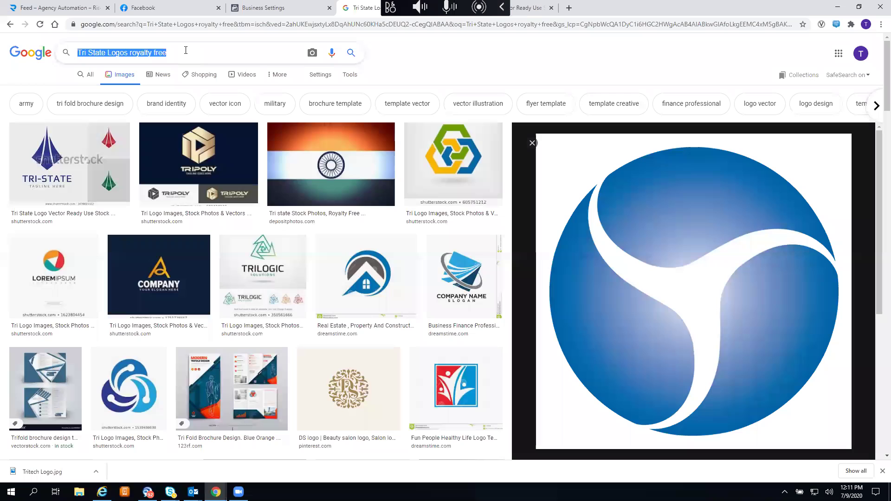
key("BackSpace")
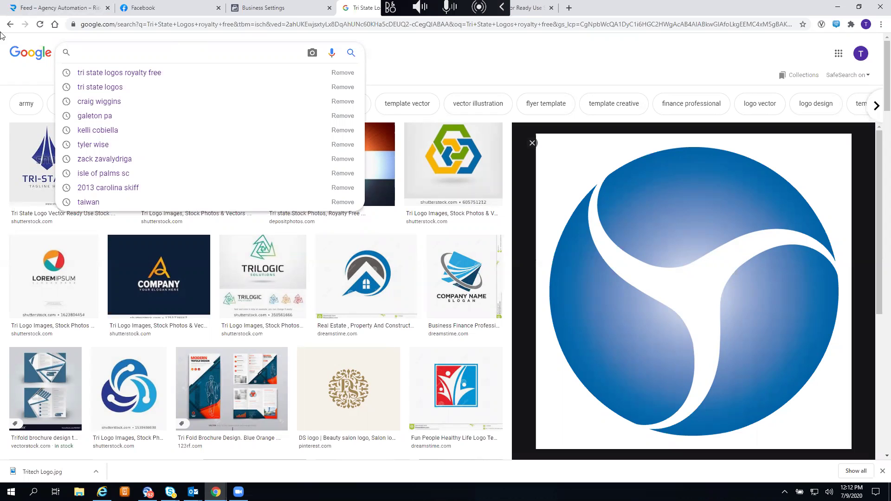
left_click(168, 10)
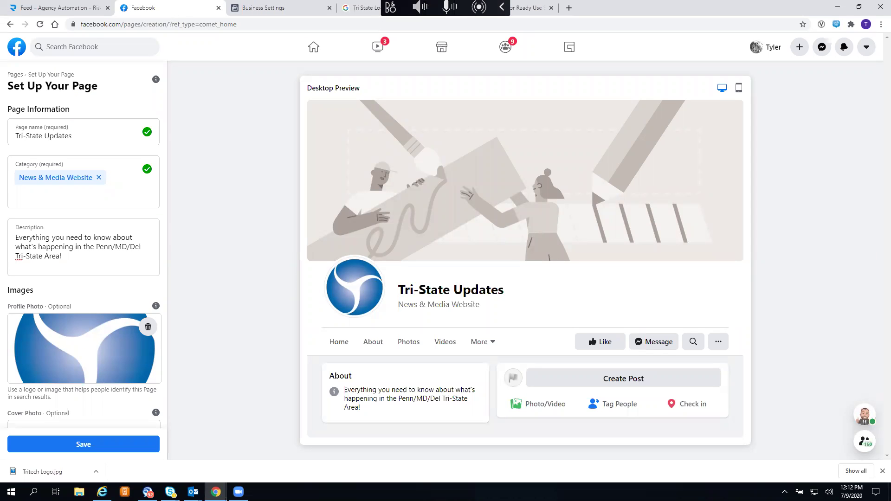
left_click(357, 9)
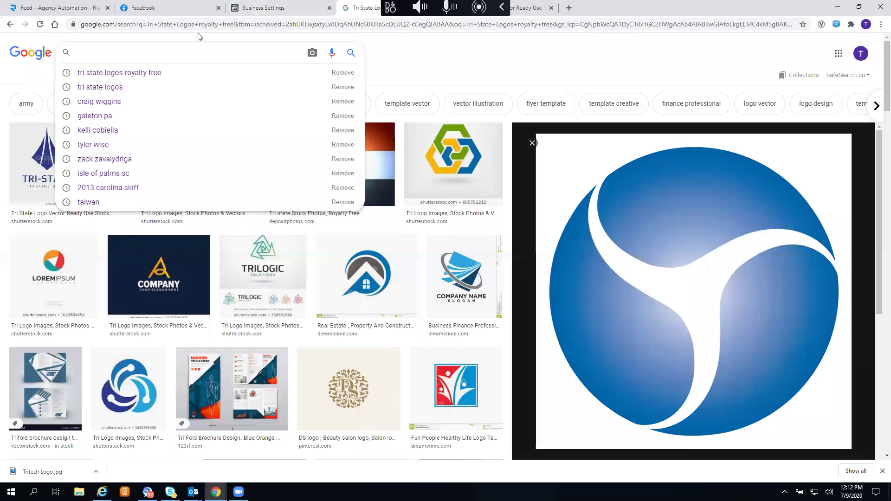
type("city skyline")
key("Return")
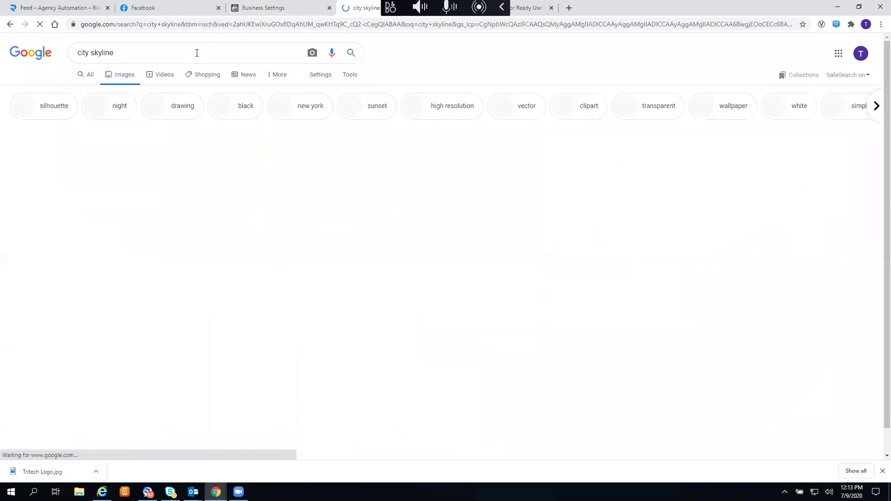
scroll(197, 53, "down", 4)
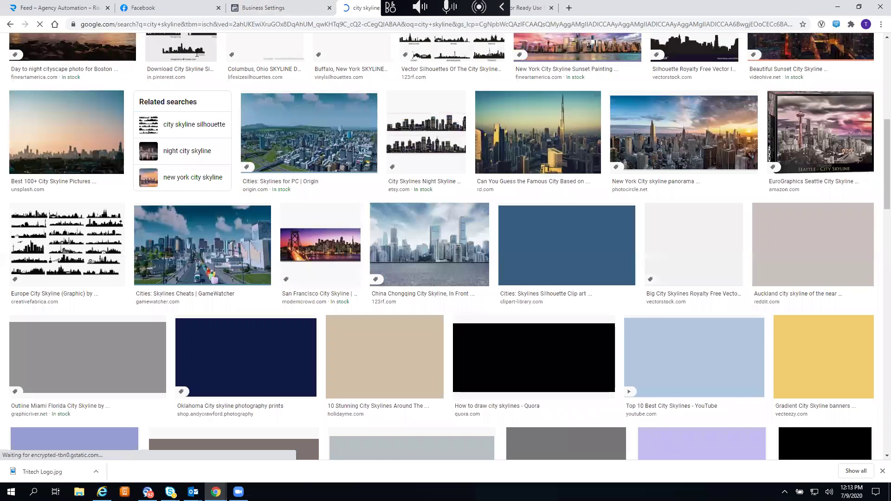
scroll(197, 54, "up", 8)
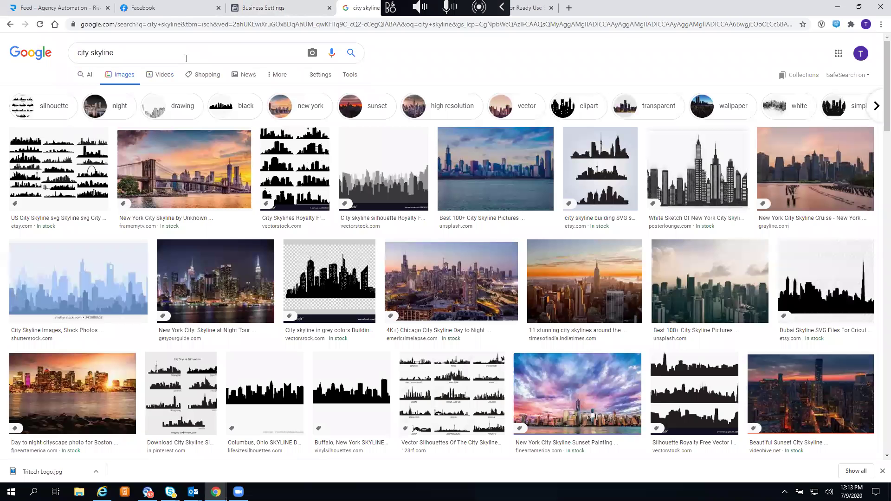
- Refine to 'city skyline news' and preview the HDTV news studio skyline image on Shutterstock
left_click(144, 52)
type("news")
key("Return")
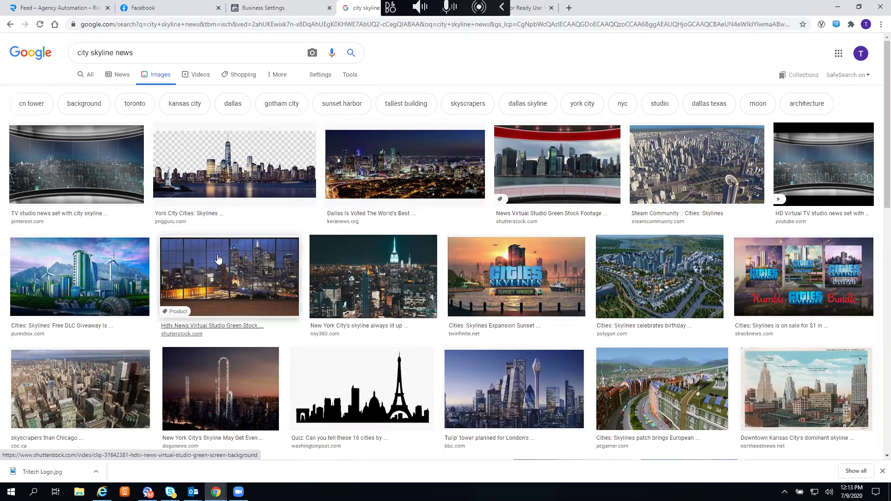
left_click(253, 277)
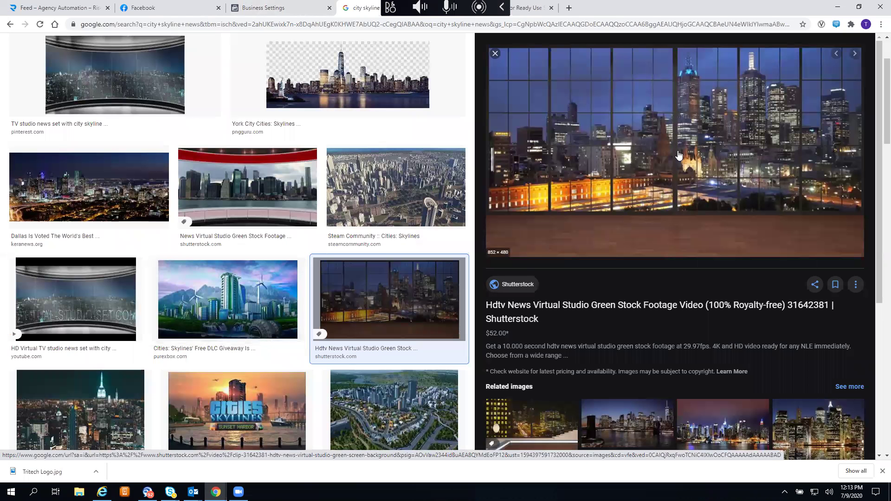
left_click(677, 155)
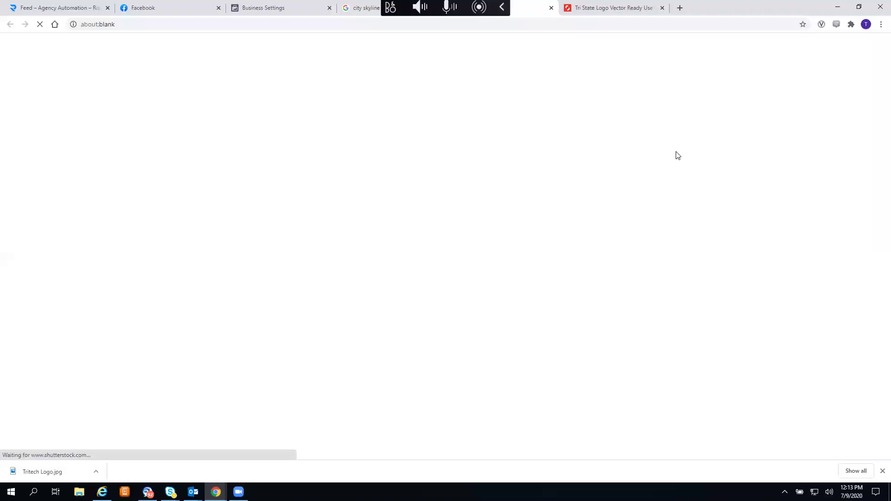
left_click(364, 14)
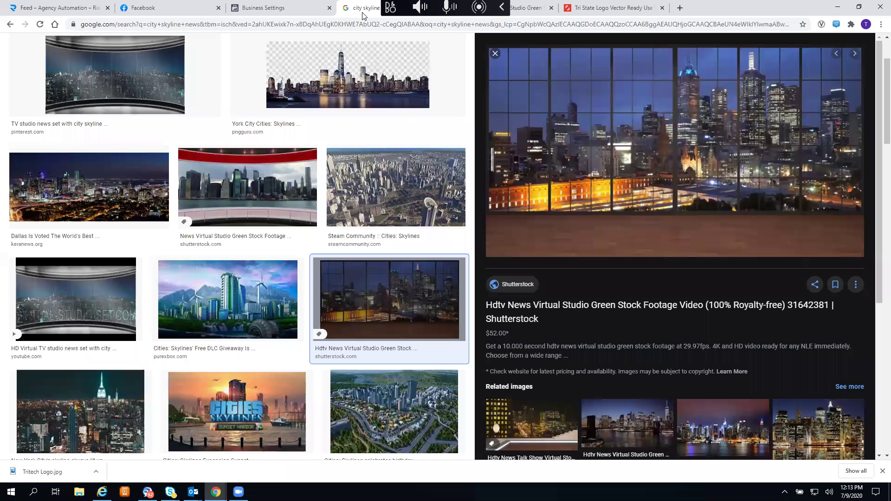
- Close the Shutterstock and Tri State logo tabs and browse the skyline results
left_click(552, 12)
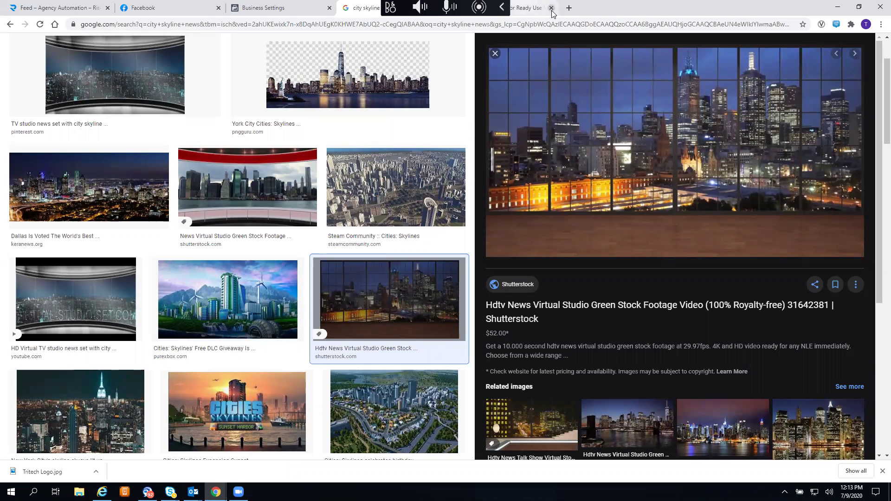
left_click(552, 12)
scroll(685, 221, "down", 3)
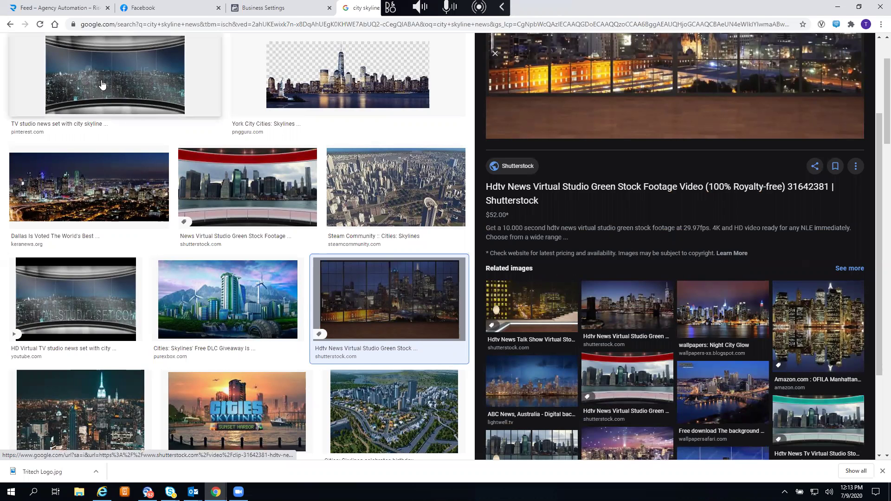
scroll(309, 162, "down", 5)
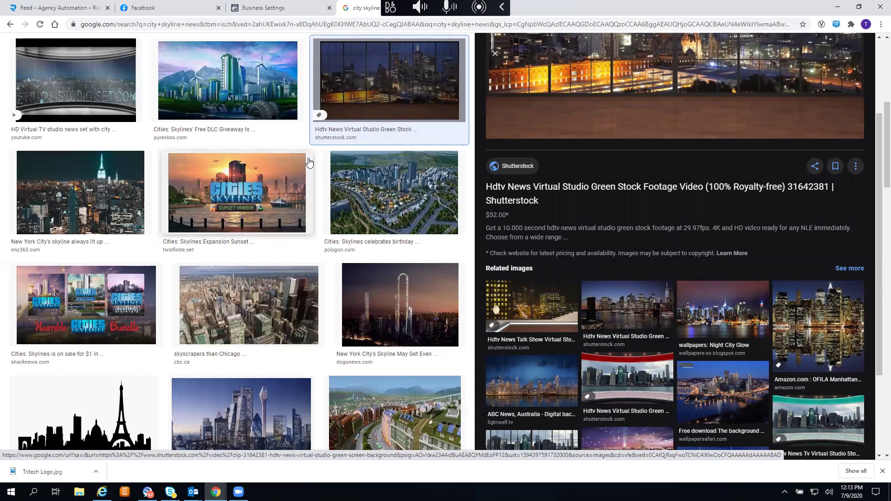
scroll(310, 162, "up", 3)
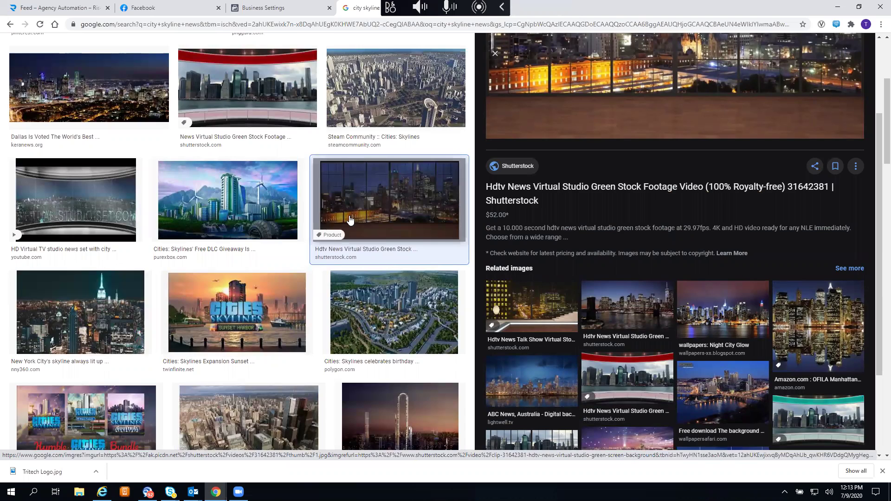
scroll(350, 220, "up", 4)
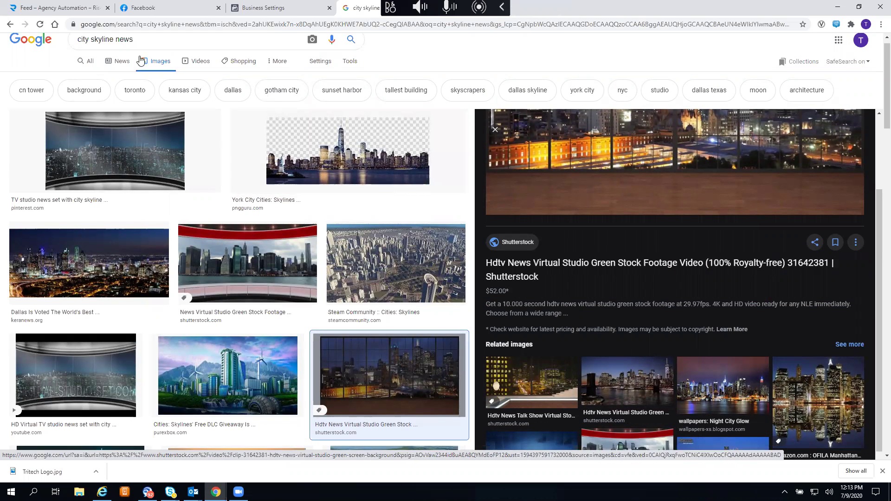
left_click(156, 42)
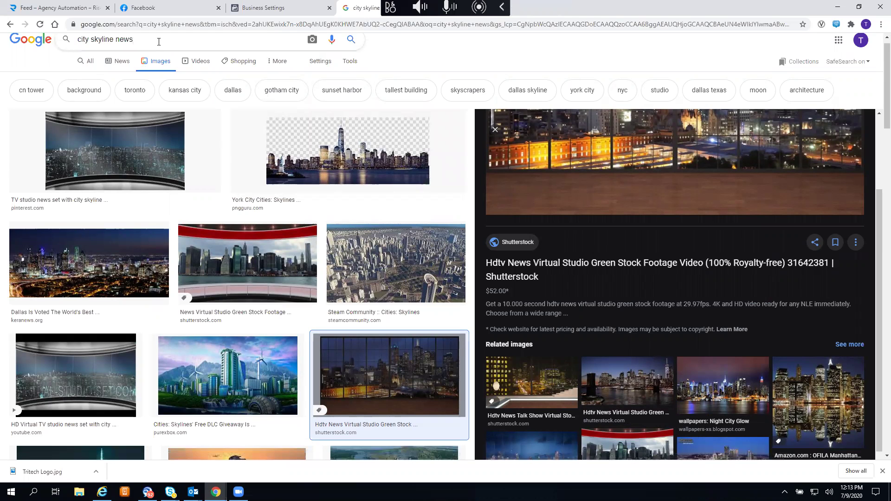
- Change the search to Philadelphia skyline 2020 images
key("BackSpace")
key("BackSpace")
key("BackSpace")
key("BackSpace")
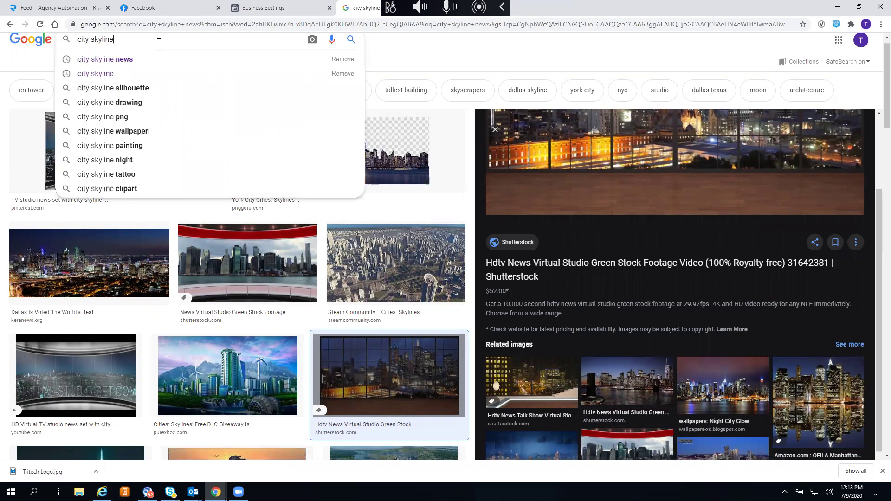
type("phi")
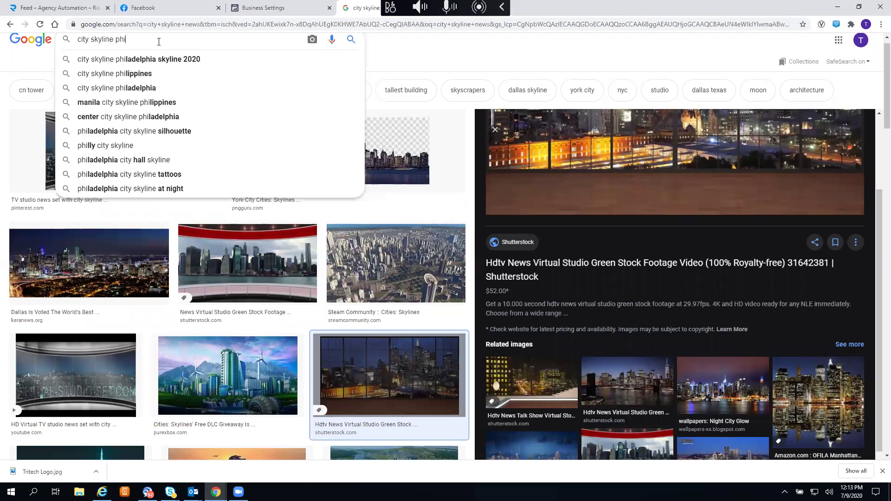
left_click(159, 62)
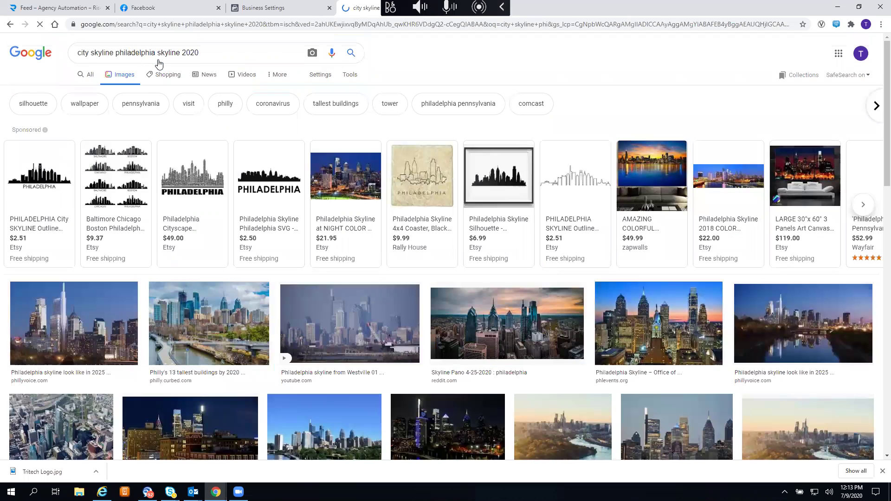
- Save the reddit Philadelphia skyline panorama as 'sky line philly'
left_click(519, 334)
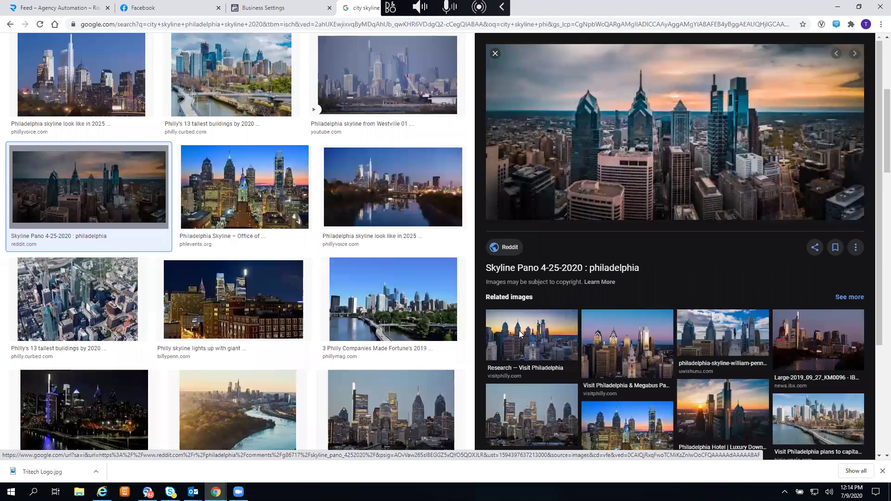
right_click(637, 109)
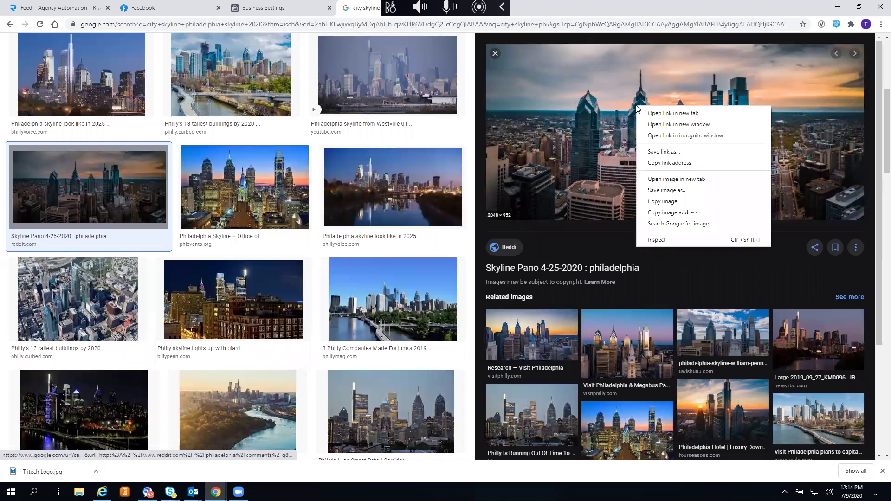
left_click(668, 196)
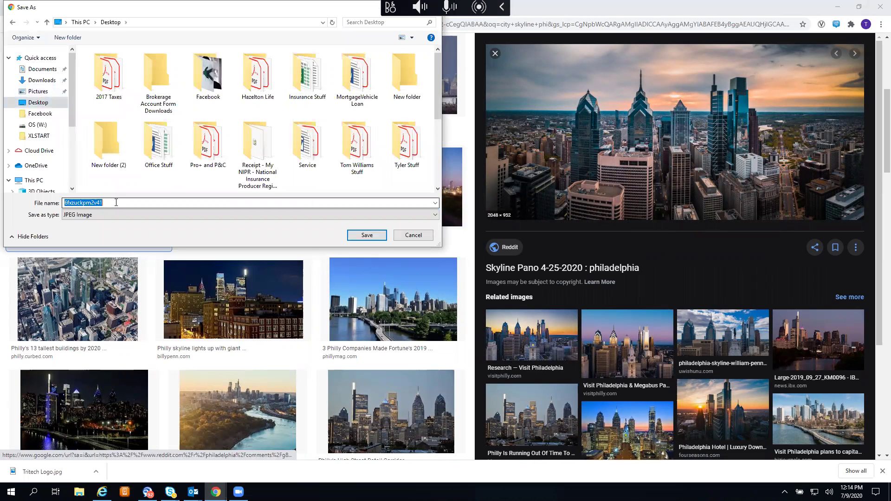
type("sky")
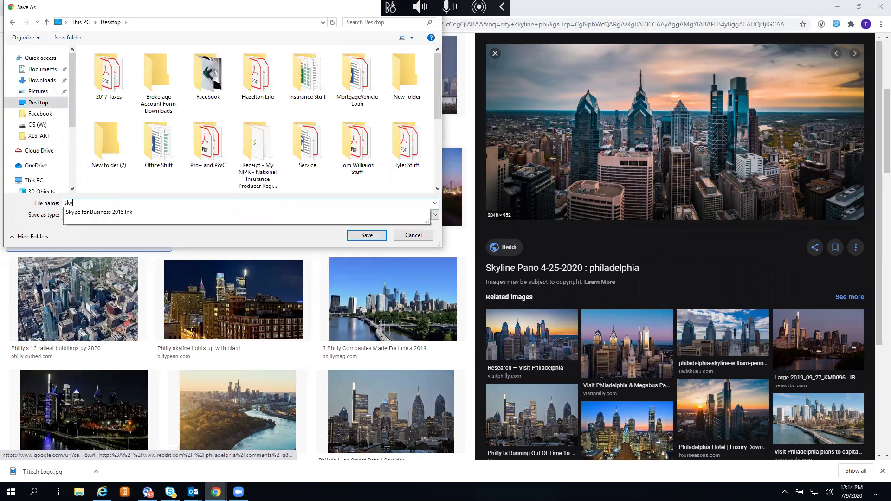
type(" line philly")
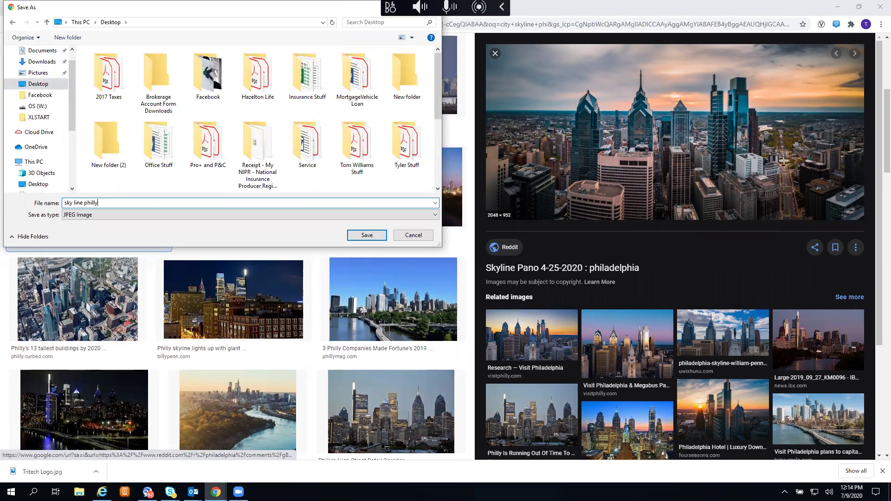
left_click(364, 235)
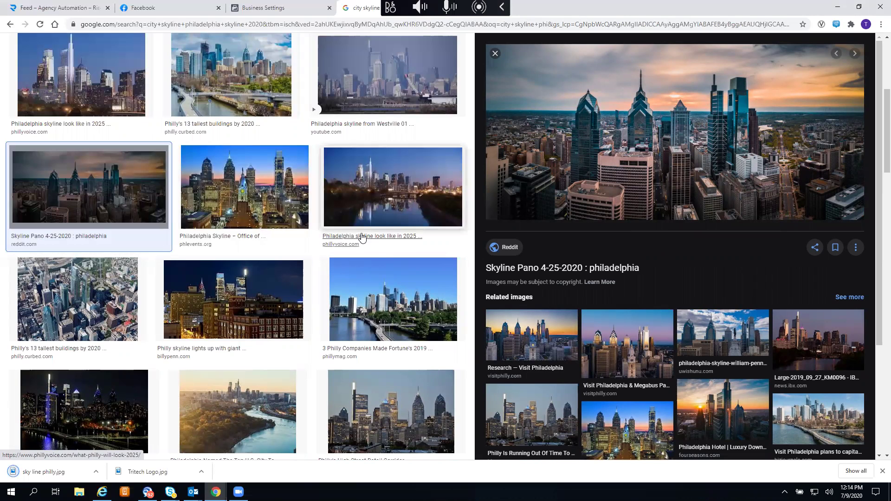
- Choose 'sky line philly' as the Tri-State Updates Page's cover photo
left_click(170, 7)
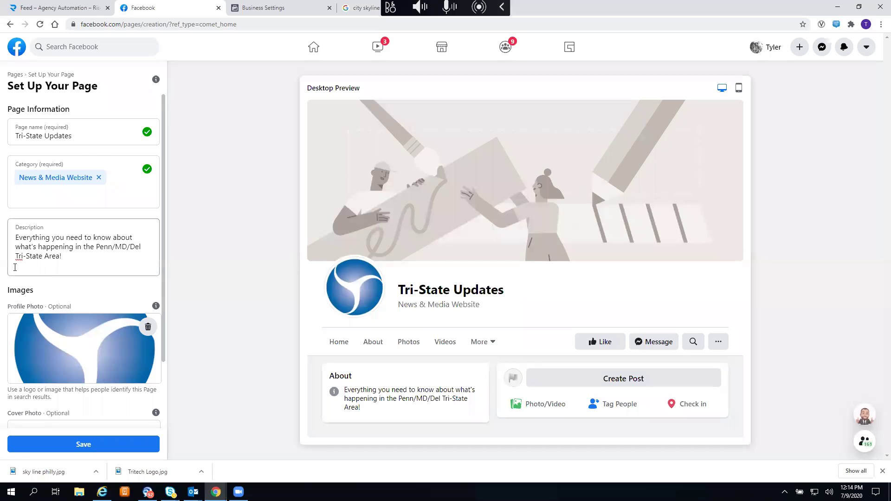
scroll(19, 325, "down", 2)
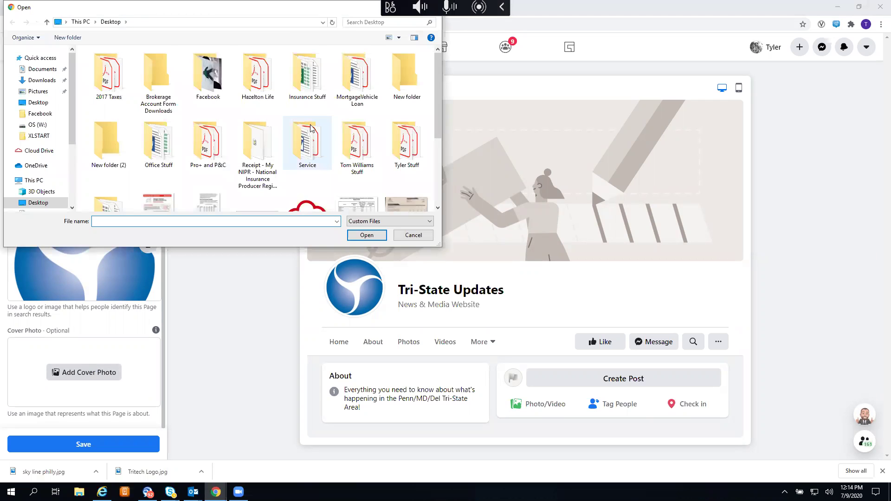
scroll(311, 129, "down", 2)
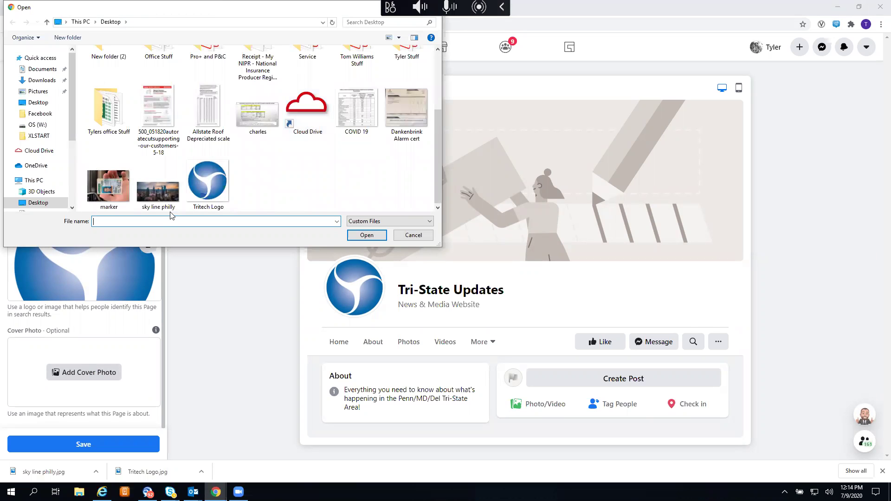
left_click(154, 195)
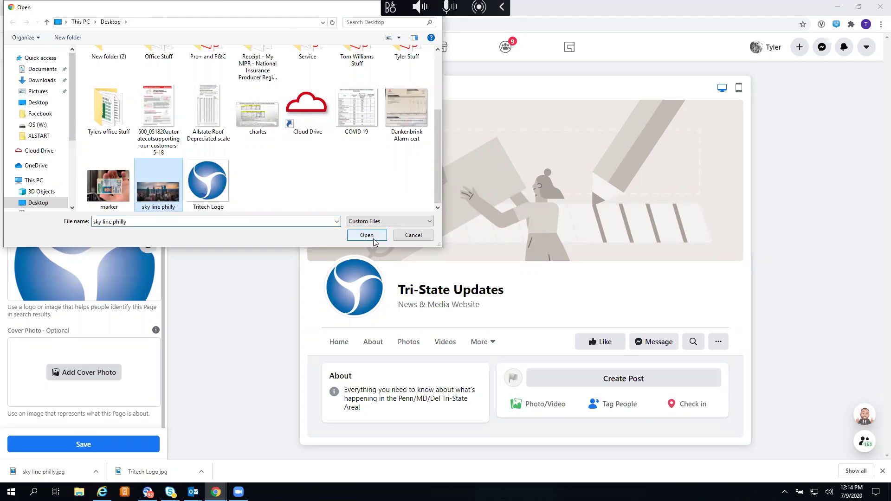
left_click(374, 237)
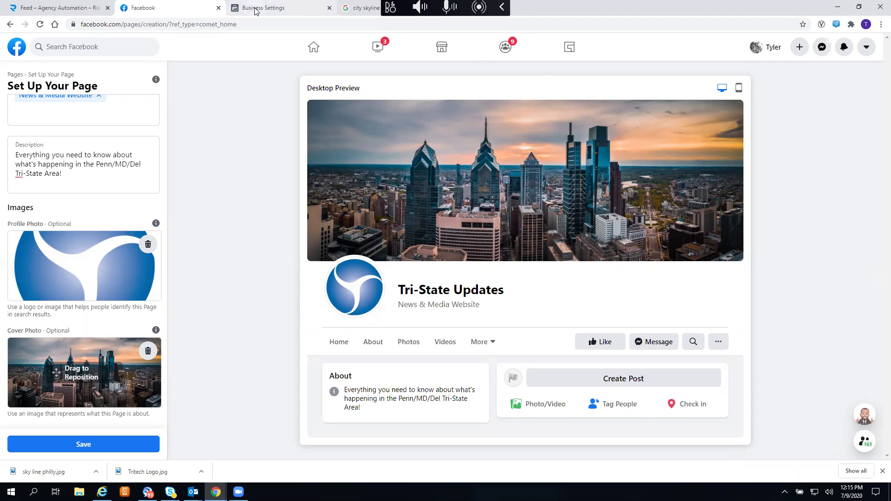
- Save the Tri-State Updates page setup and switch to Business Settings
left_click(64, 446)
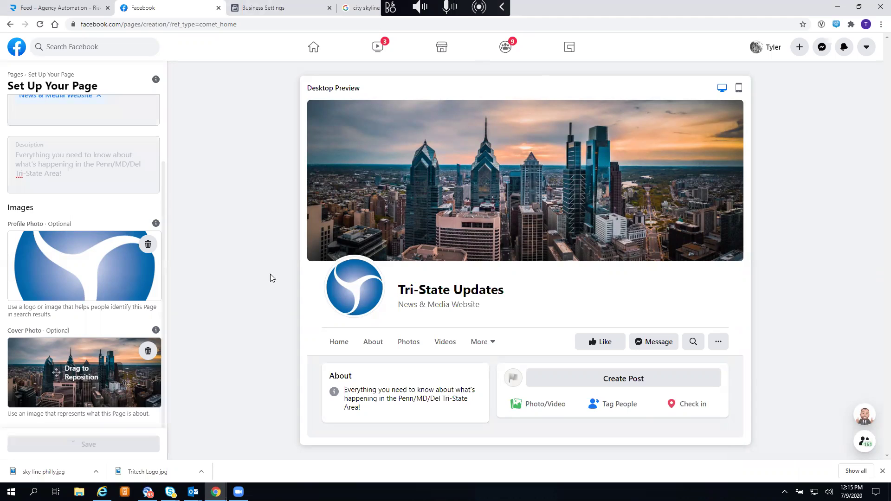
left_click(271, 12)
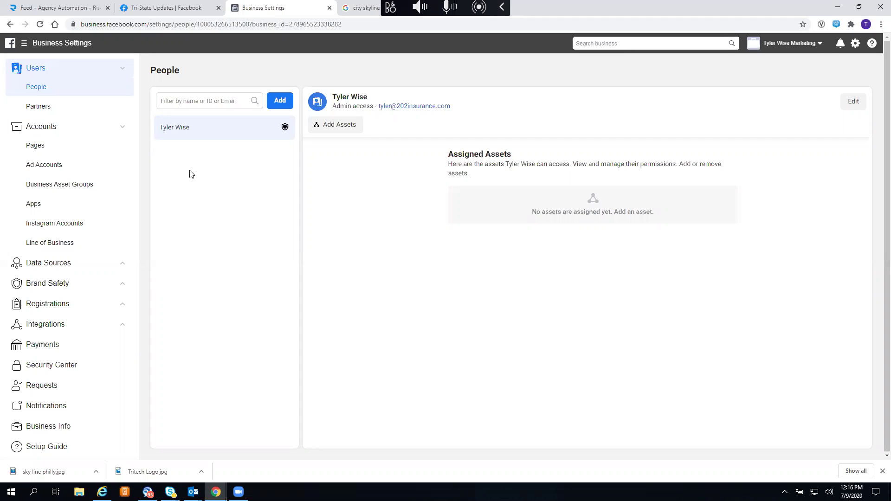
- In the Pages section, choose Add, then Add a Page
left_click(39, 147)
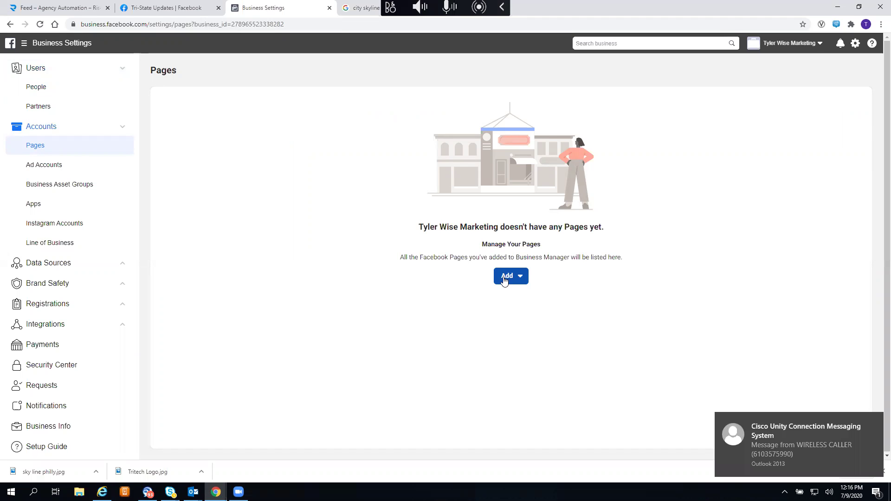
left_click(504, 278)
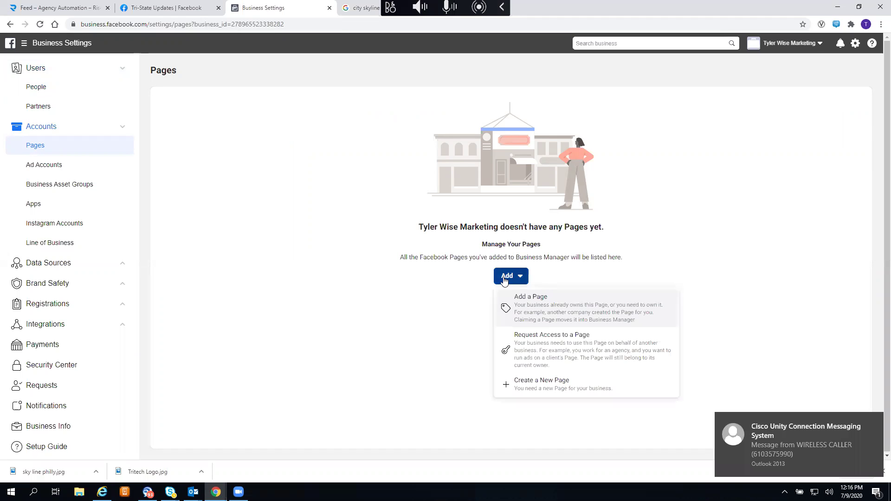
left_click(559, 304)
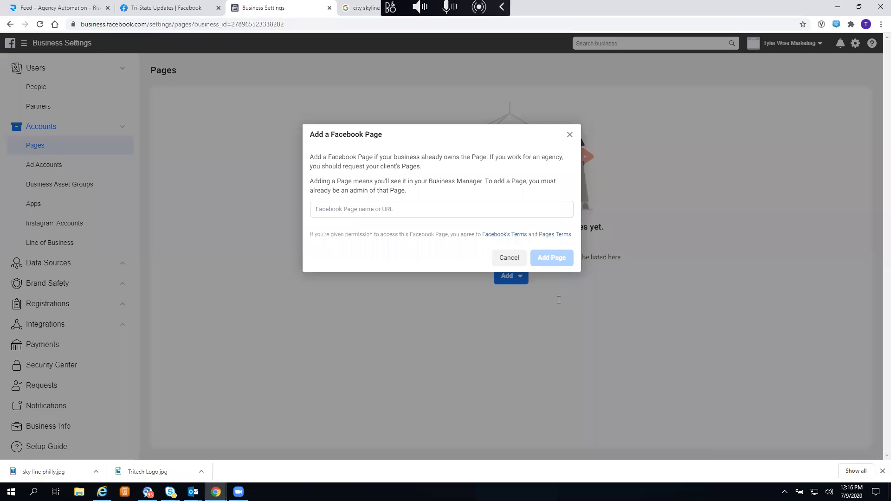
- Search 'Tri-S', add the Tri-State Updates page to the business and close the confirmation
left_click(430, 210)
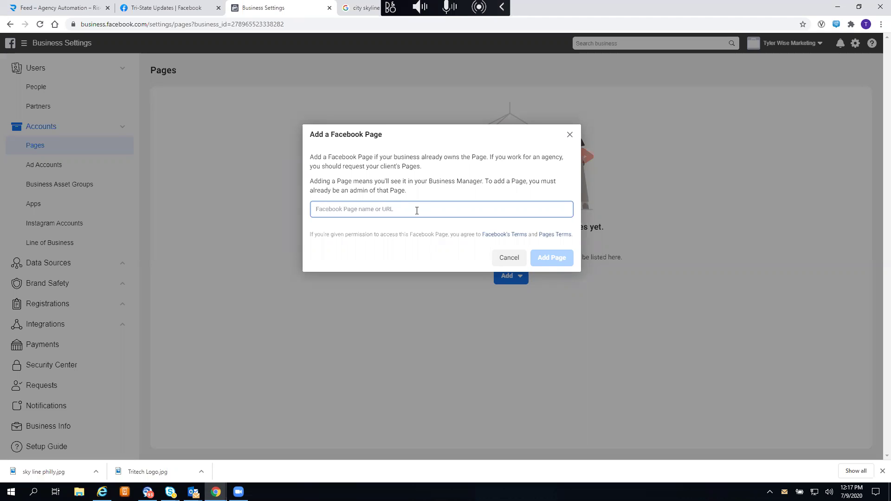
type("Tri-State")
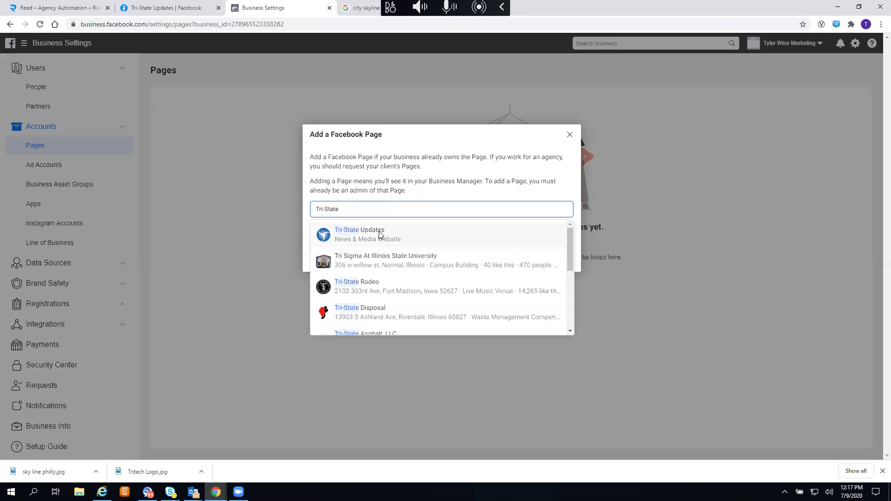
left_click(380, 234)
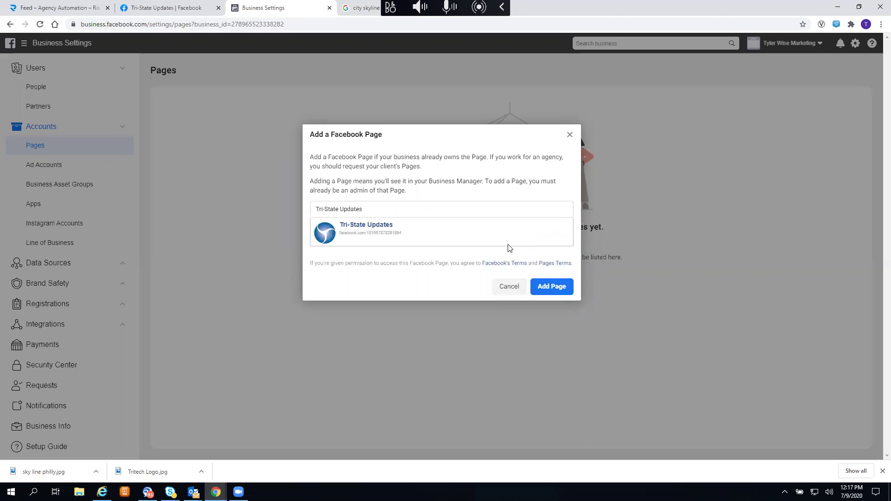
left_click(546, 288)
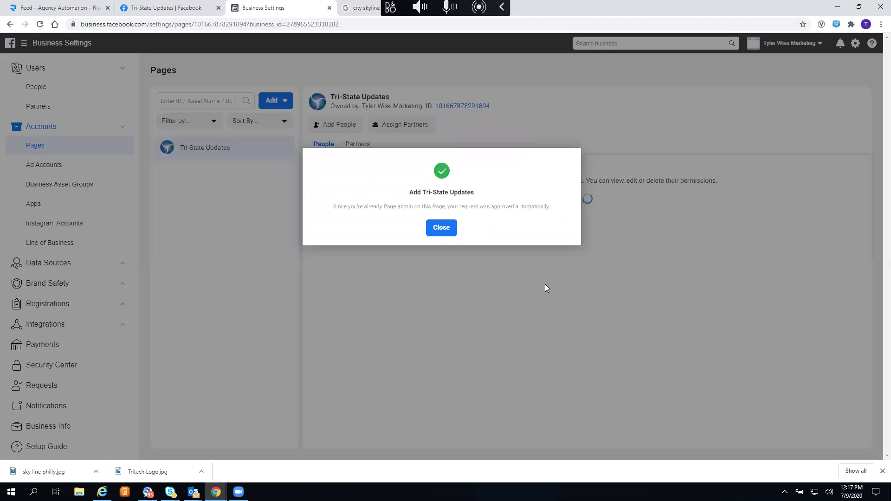
left_click(440, 230)
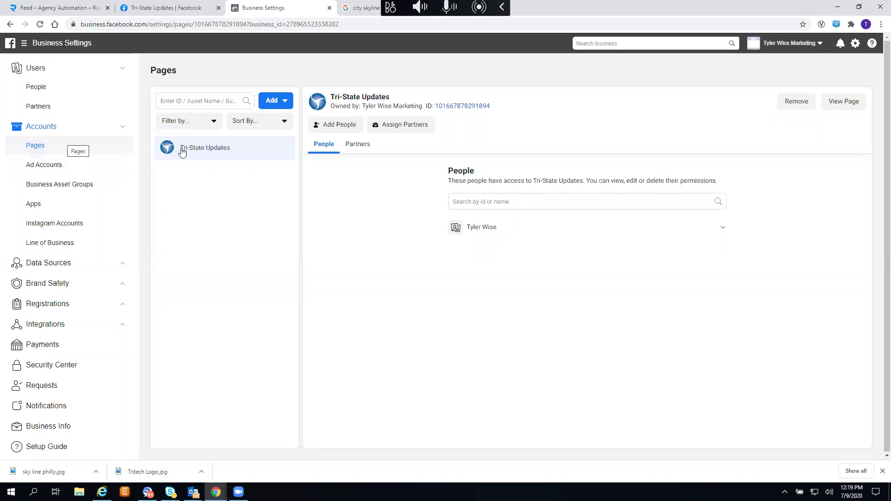
- Open Ad Accounts under Accounts in the Business Settings sidebar
left_click(59, 170)
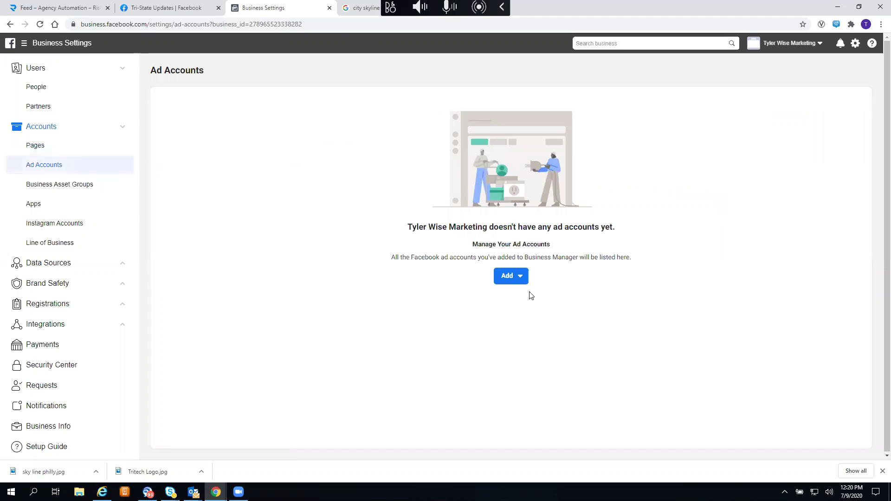
- Create a brand-new ad account named 'Tri-State Updates' and continue to the next step
left_click(511, 278)
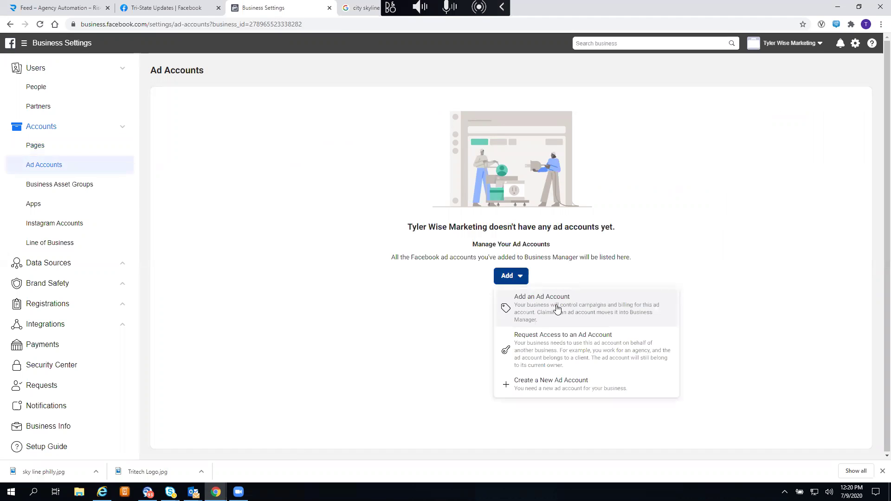
left_click(548, 392)
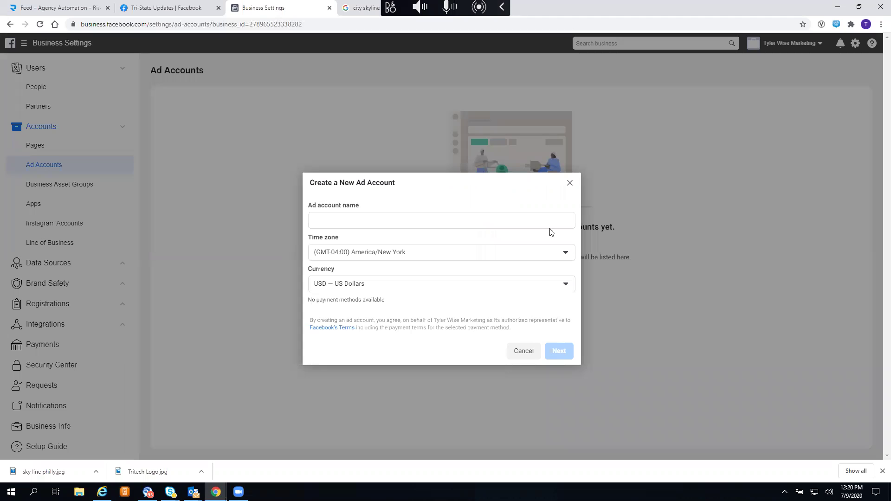
left_click(458, 215)
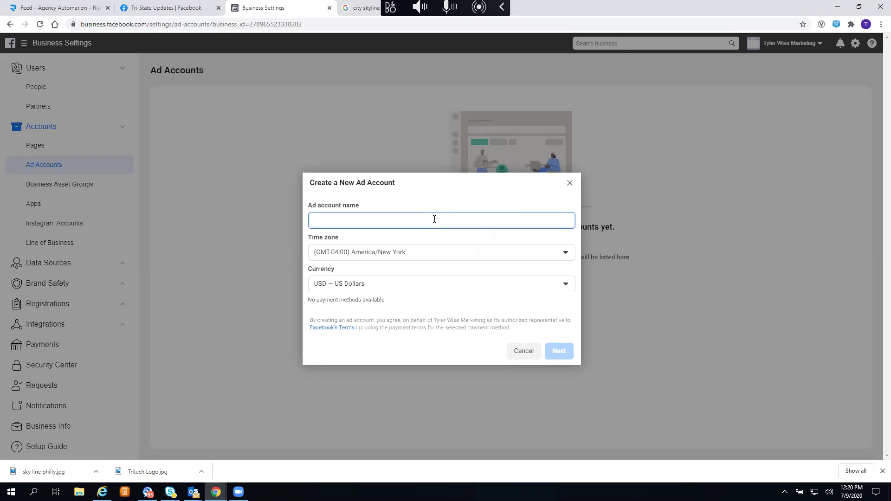
type("TrTr")
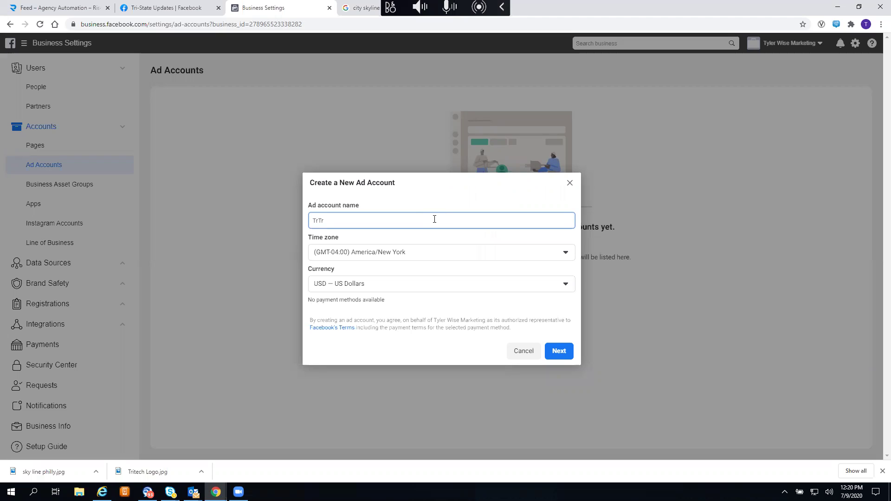
key("BackSpace")
key("BackSpace")
type("ri")
key("BackSpace")
key("BackSpace")
key("BackSpace")
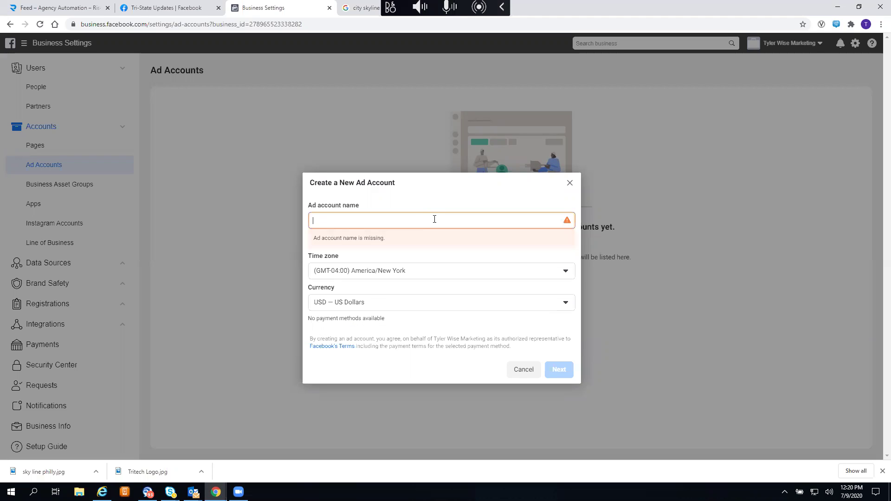
type("Tri-State Up")
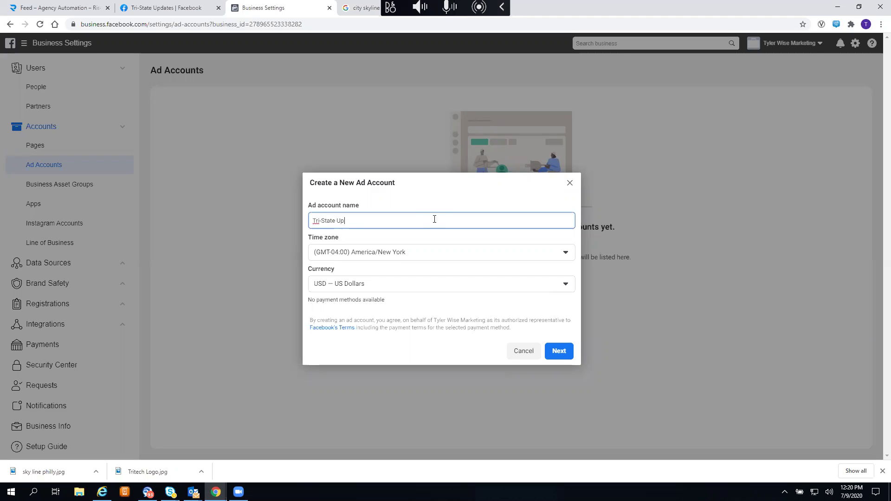
type("dates")
left_click(571, 357)
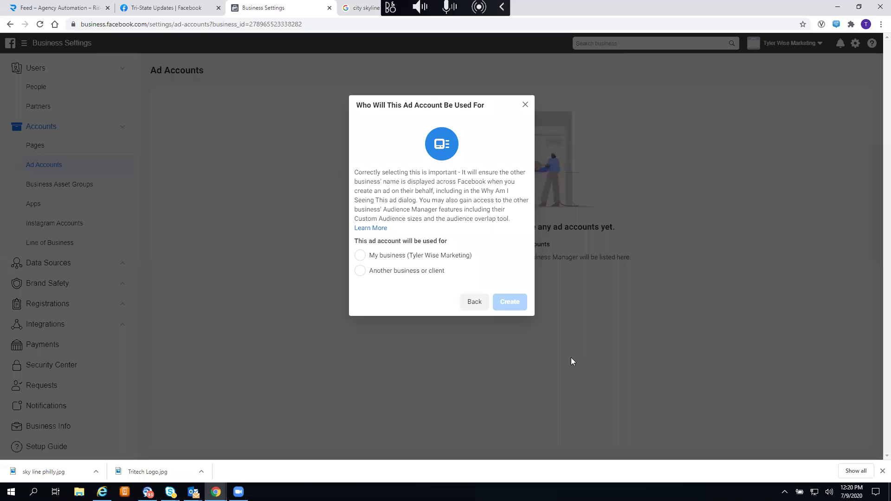
- Create the ad account for your own business, giving the existing person campaign-management and full admin access
left_click(374, 257)
left_click(517, 302)
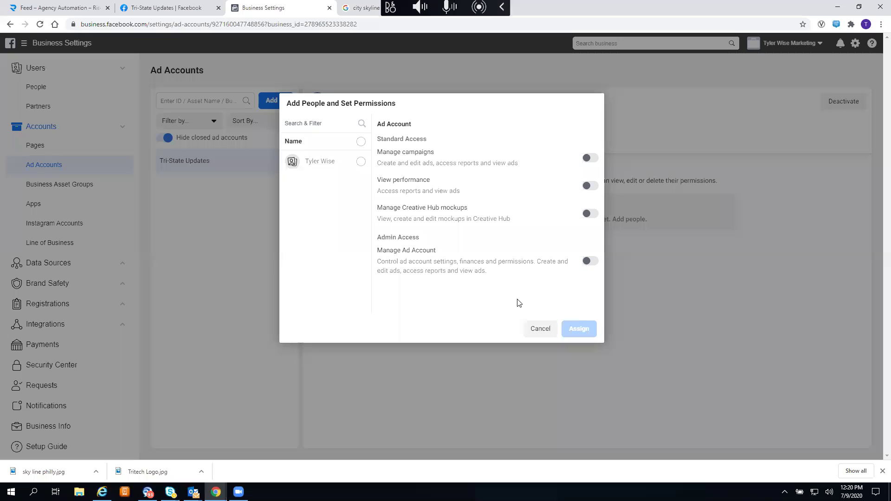
left_click(590, 159)
left_click(590, 261)
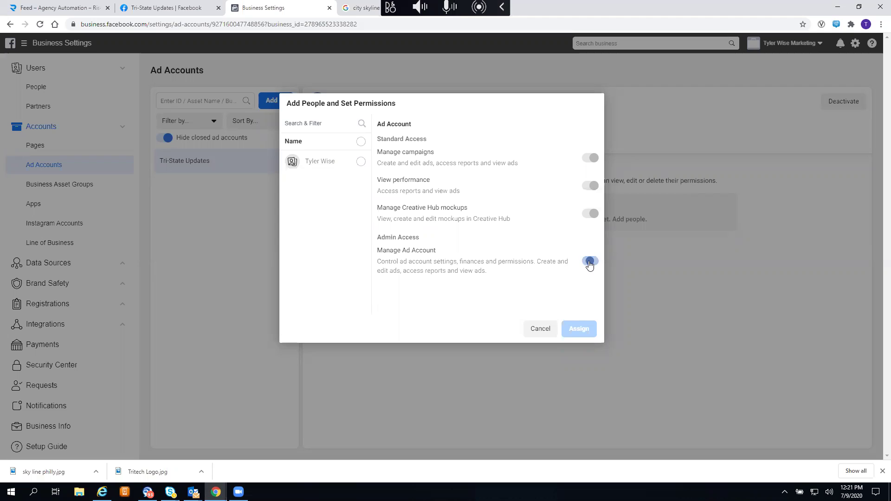
left_click(350, 163)
left_click(572, 329)
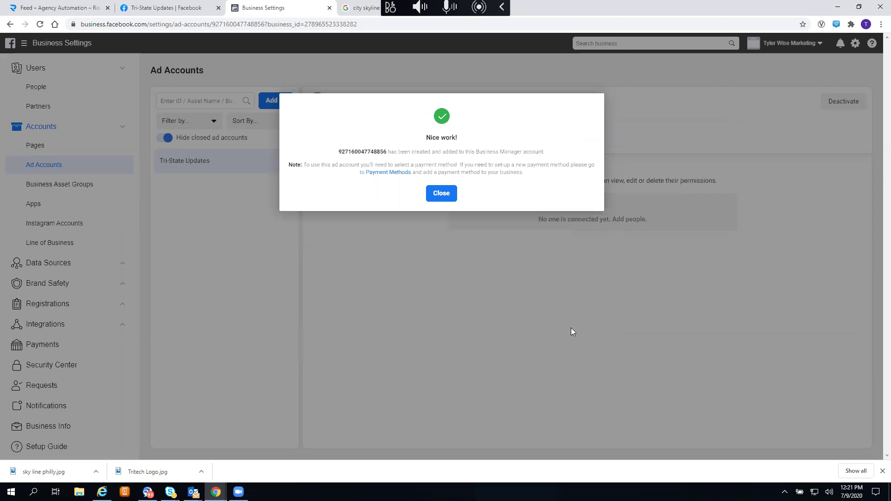
left_click(438, 203)
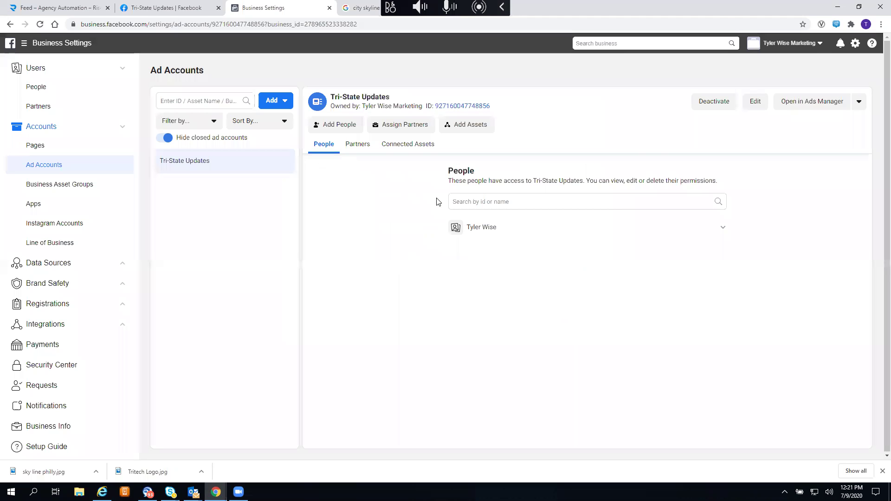
left_click(45, 92)
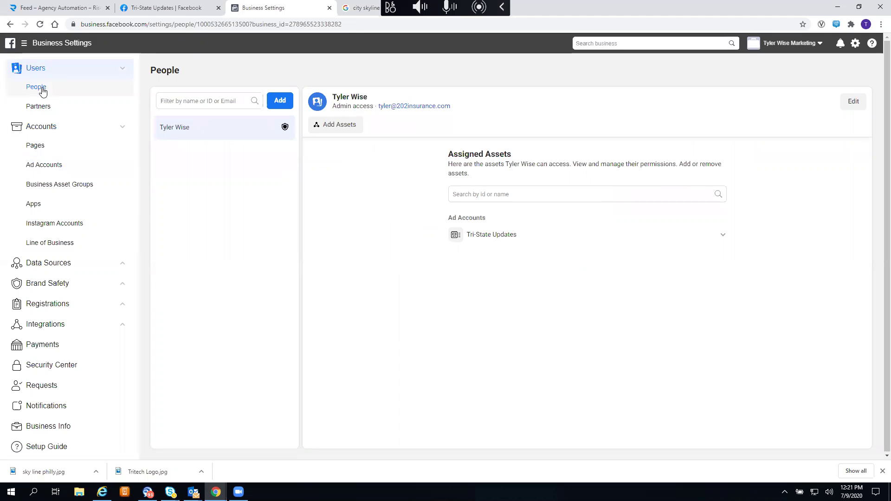
- Start inviting a new person, entering the invitee's e-mail and switching on admin access
left_click(281, 102)
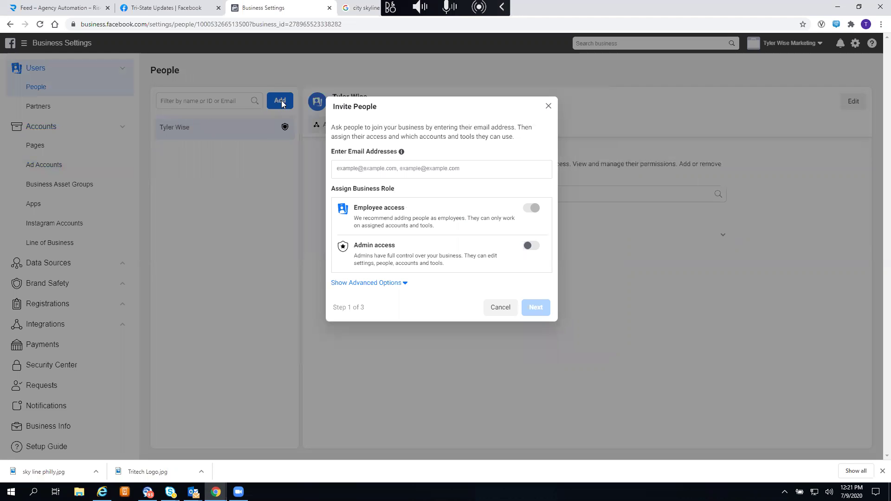
left_click(400, 172)
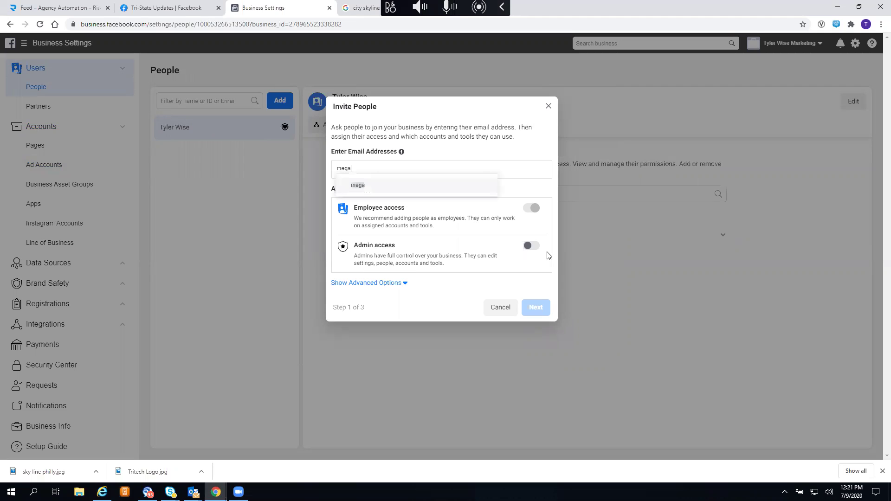
left_click(530, 250)
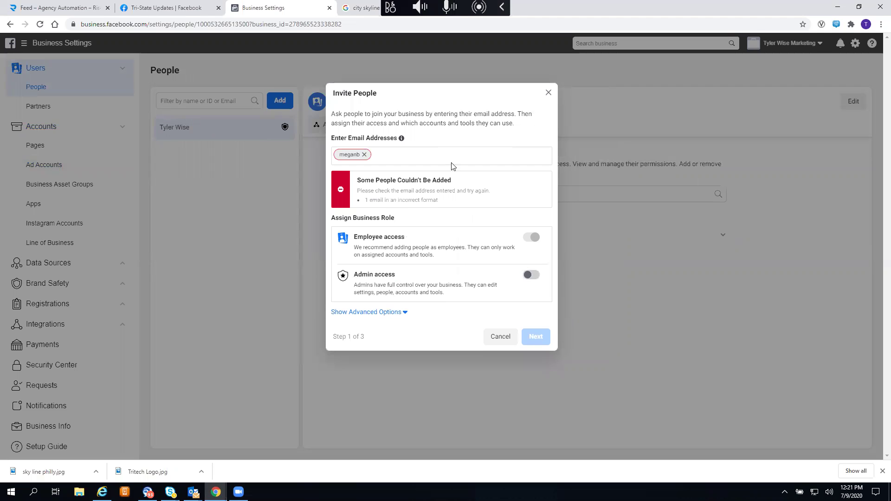
left_click(531, 275)
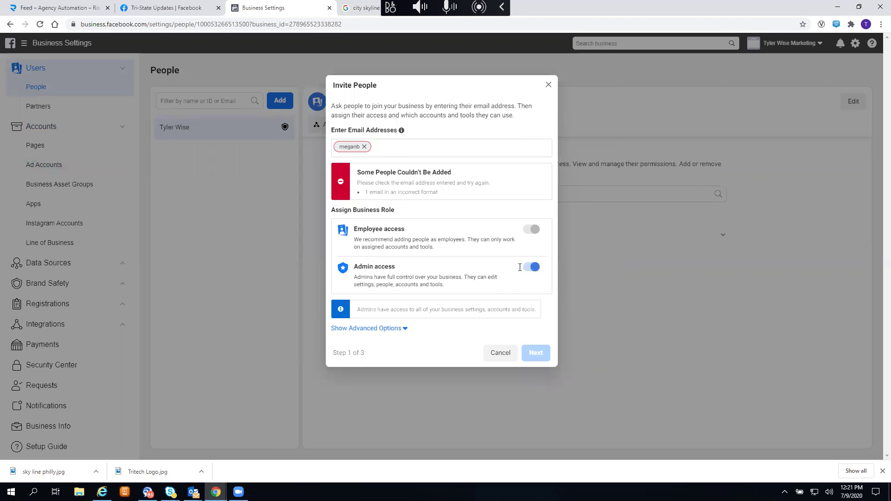
- Replace the invalid entry with the invitee's full e-mail address and advance
left_click(365, 147)
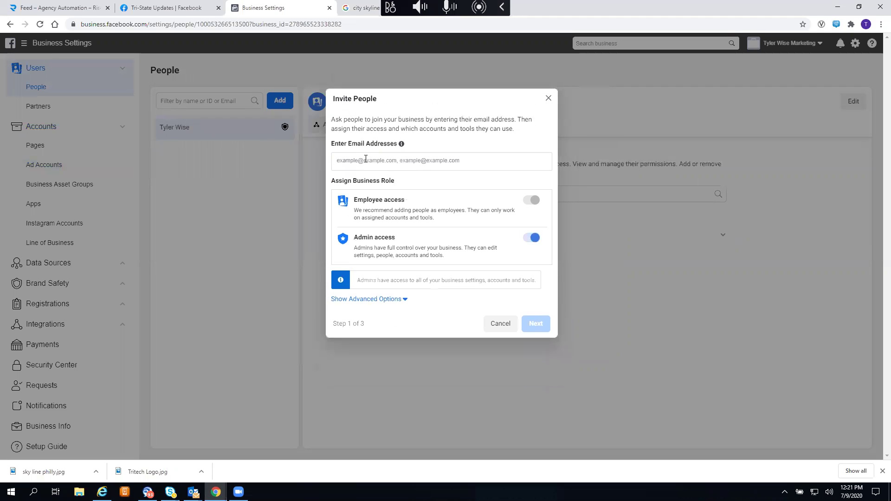
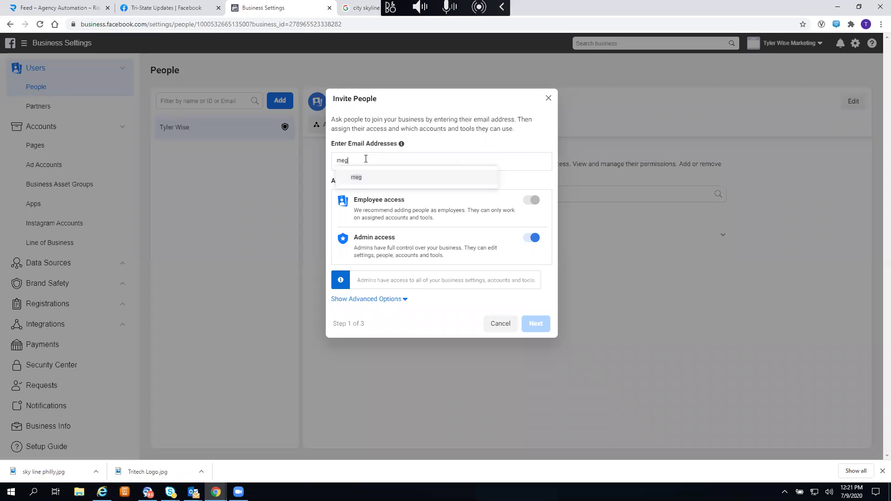
key("Return")
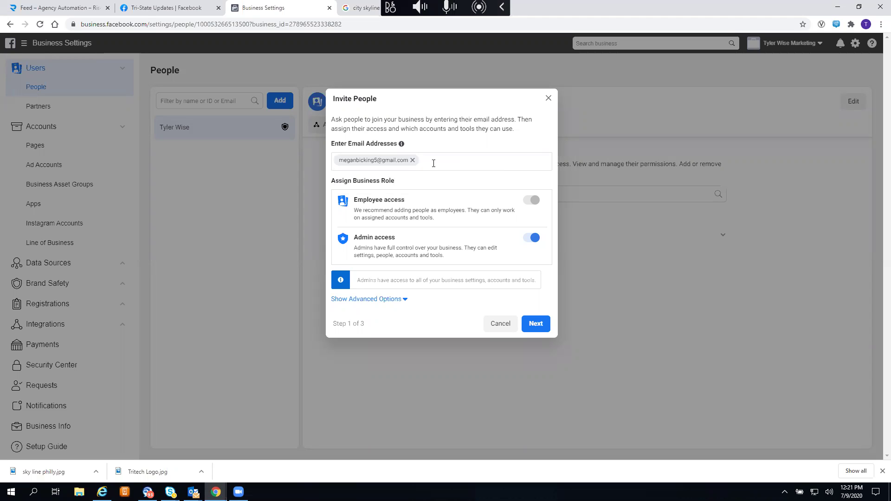
left_click(532, 320)
- Give the invitee Tri-State Updates Page access: publish content, manage jobs, earnings insights, full control
left_click(532, 328)
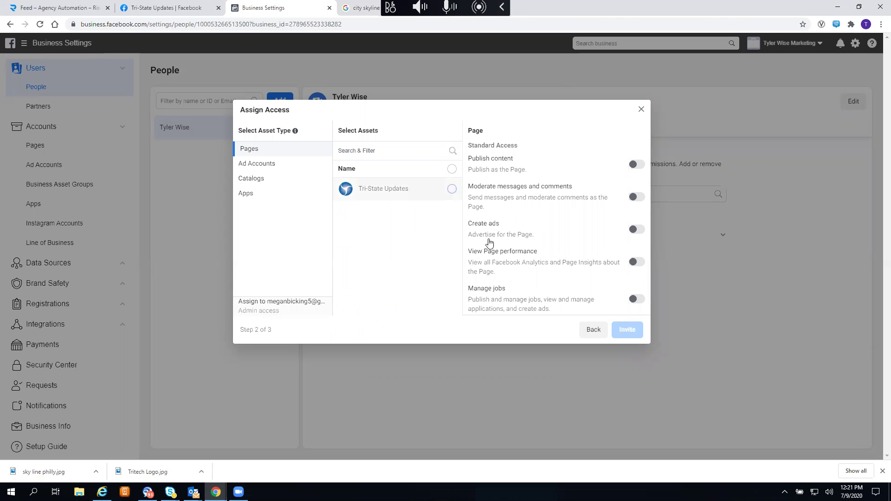
left_click(452, 190)
left_click(639, 166)
left_click(637, 299)
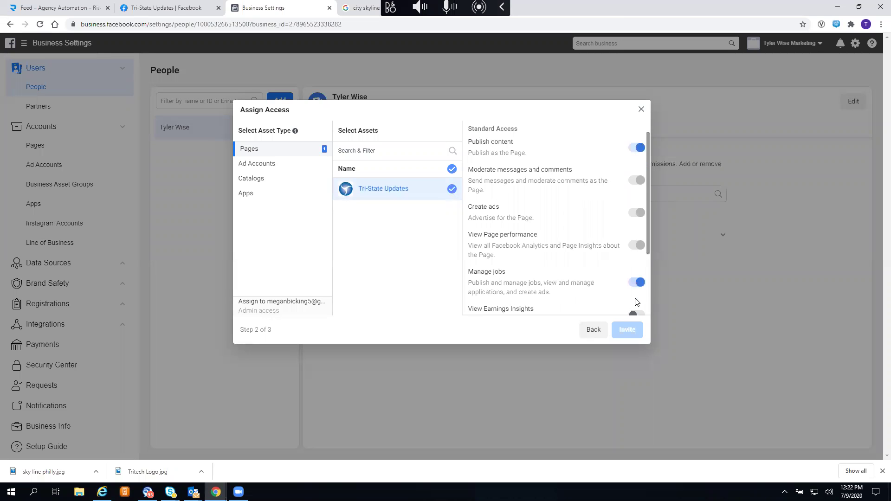
scroll(636, 302, "down", 2)
left_click(635, 221)
left_click(636, 278)
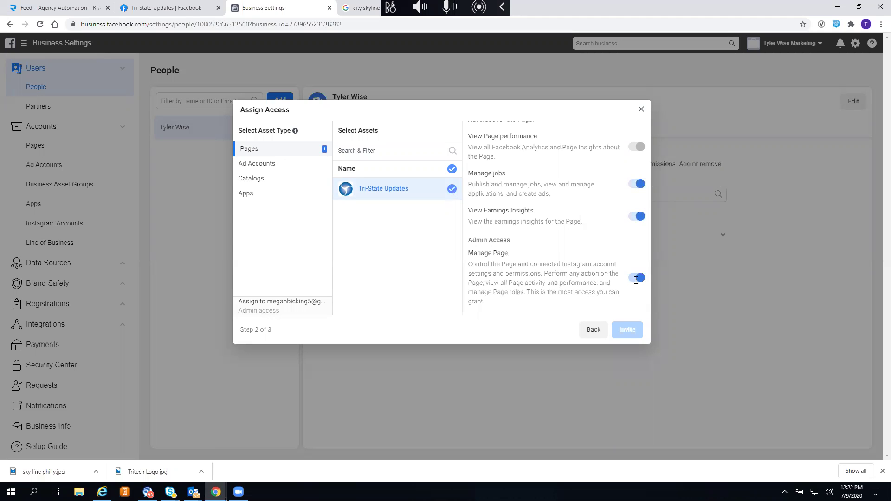
- Include the Tri-State Updates ad account and send the admin invitation
left_click(283, 166)
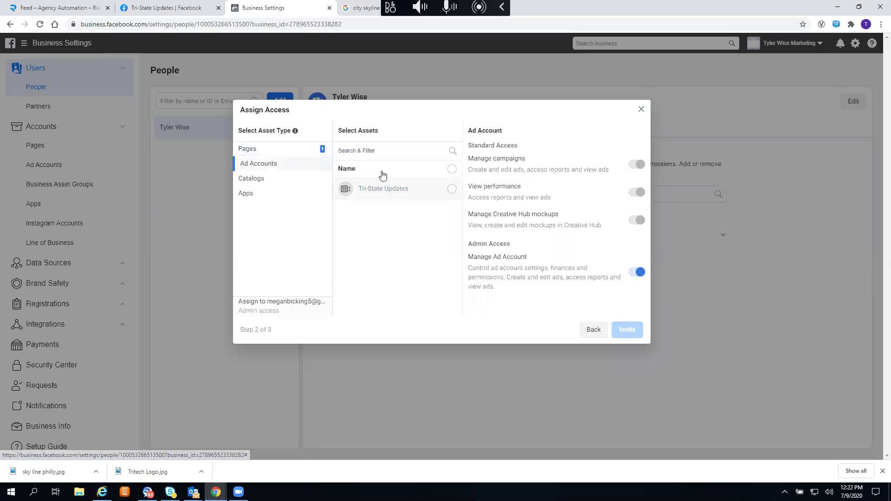
left_click(457, 192)
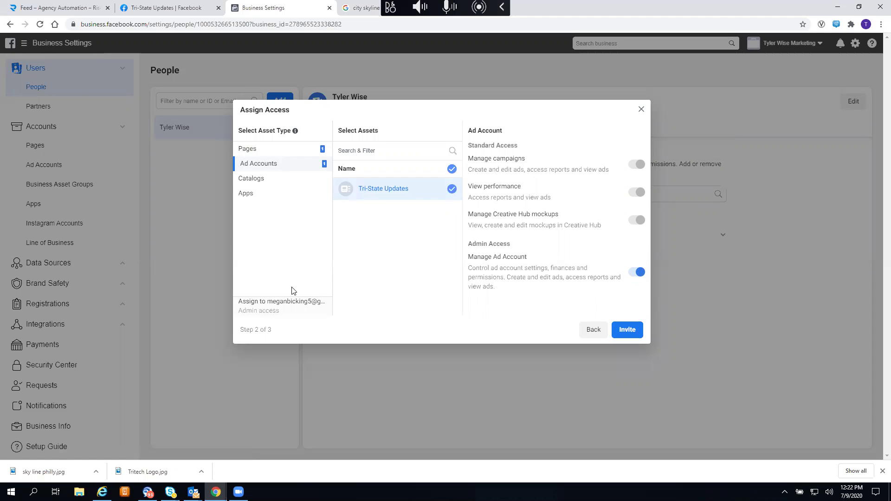
left_click(275, 182)
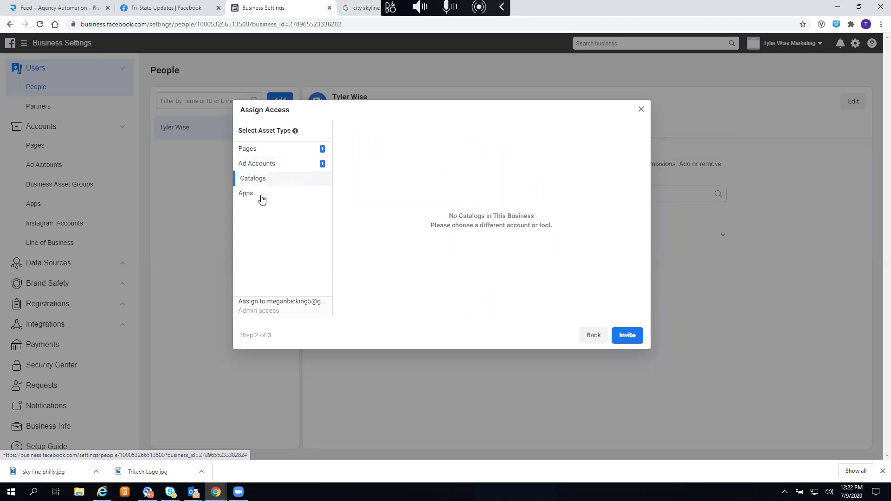
left_click(624, 339)
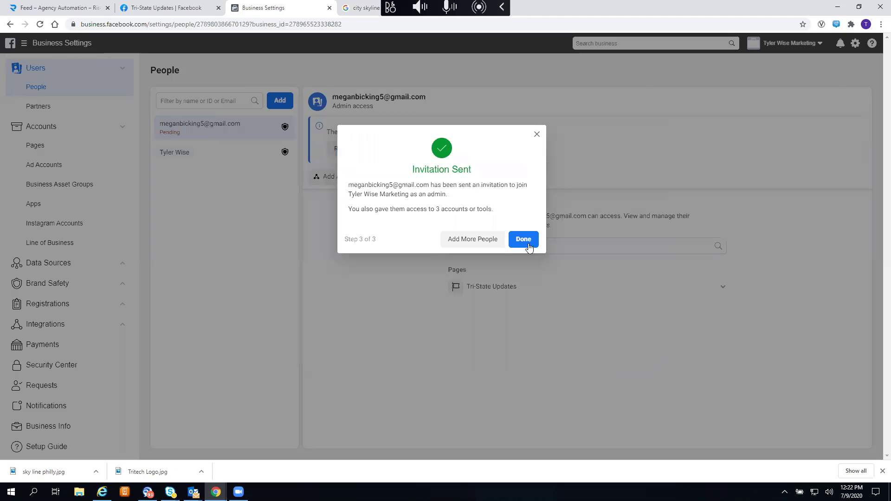
left_click(524, 239)
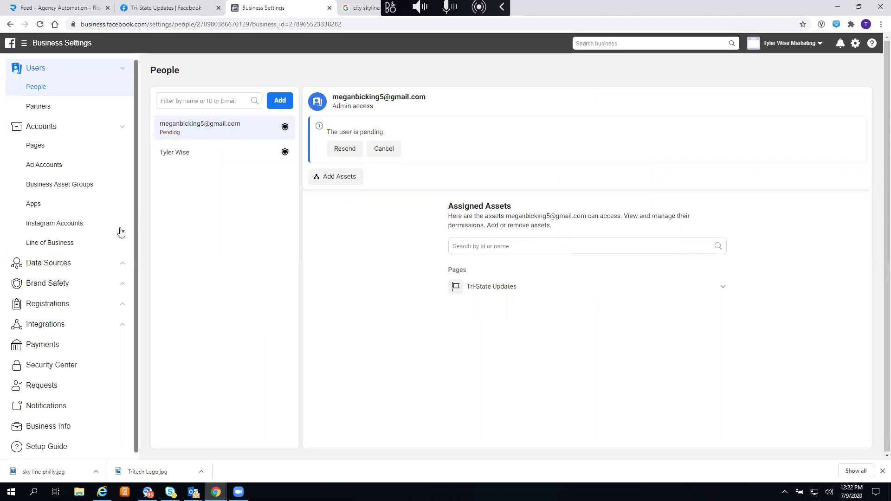
- Go to Payments and start adding a new payment method
left_click(55, 349)
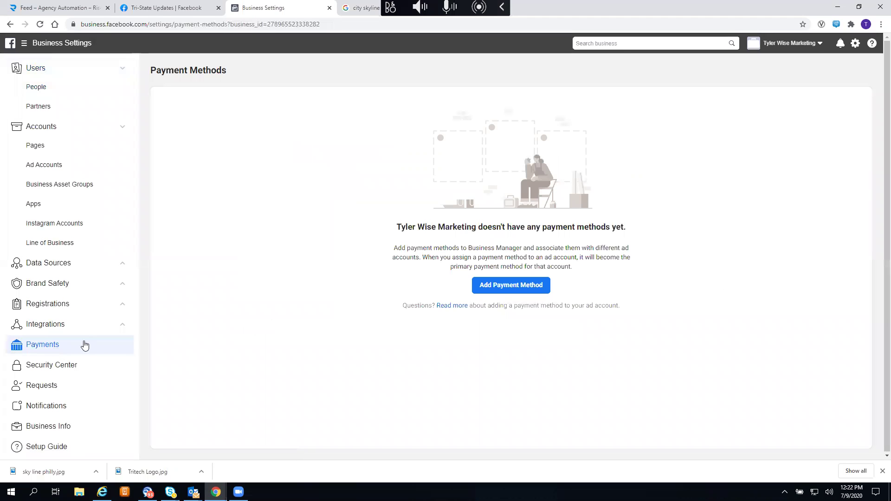
left_click(513, 286)
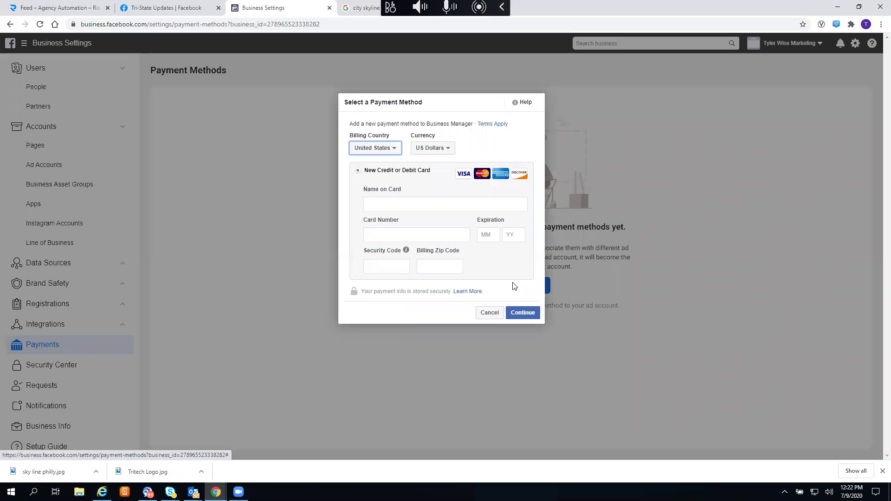
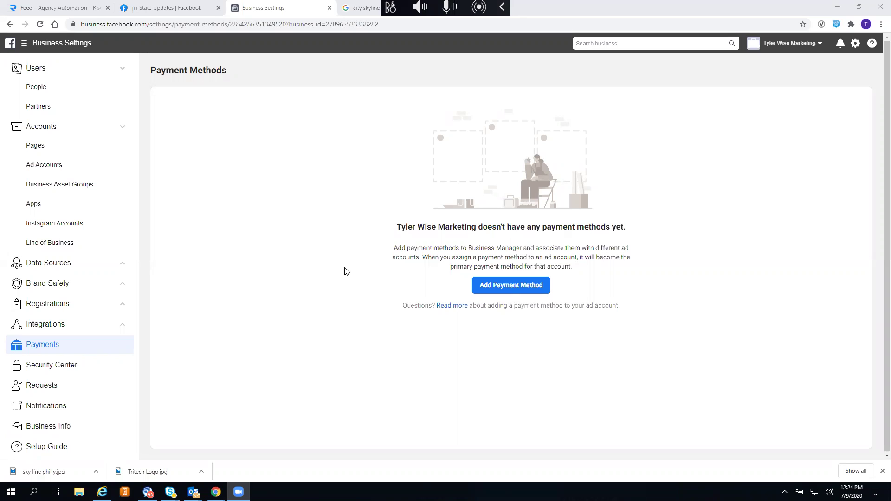
- Go through the payment method form, then reload Payments so the Visa card expiring 07/2022 is listed
left_click(485, 288)
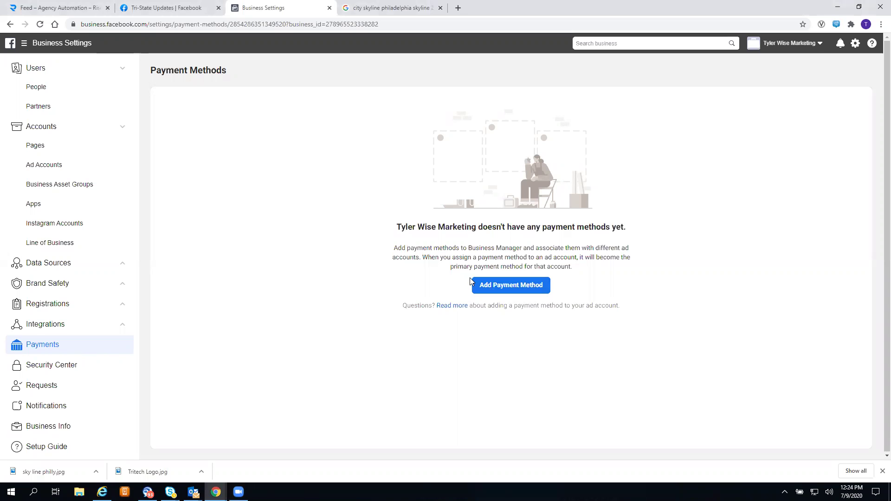
left_click(471, 282)
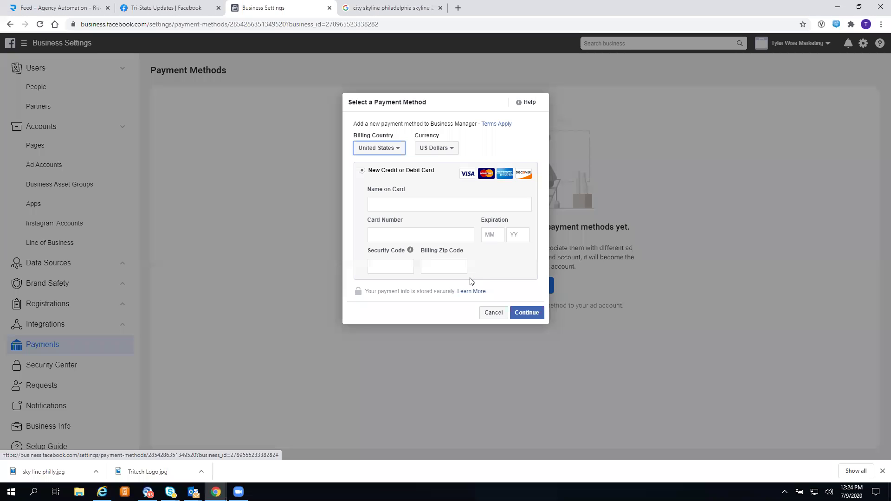
left_click(381, 208)
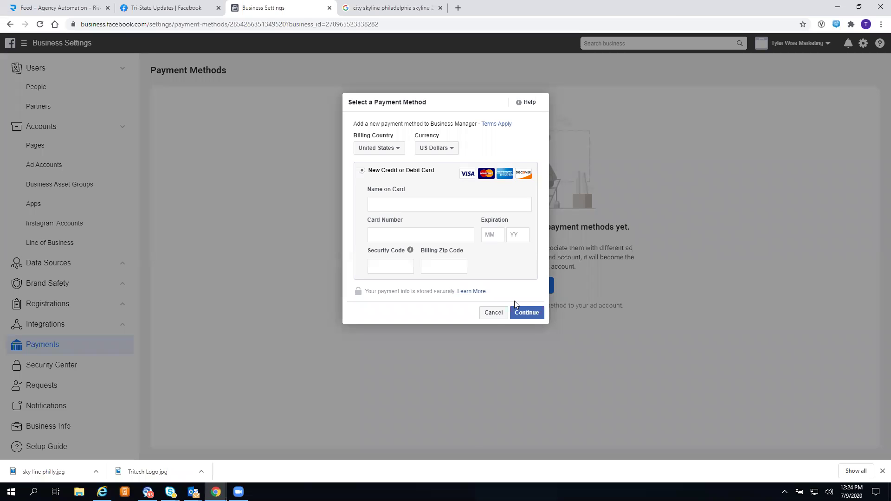
left_click(497, 315)
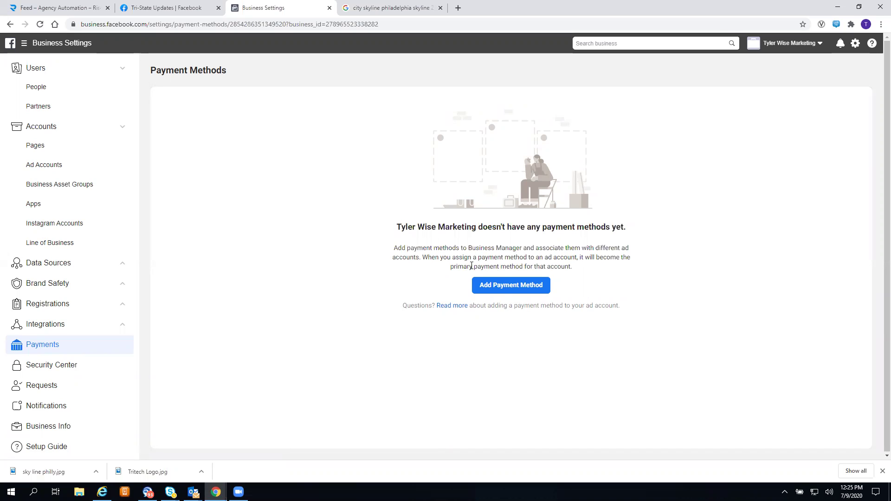
key("F5")
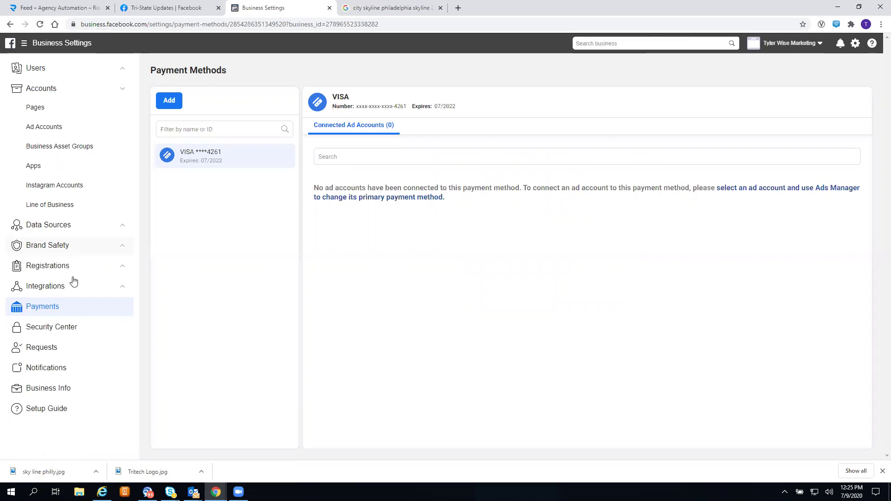
- Go to the Pixels list under Data Sources in Business Settings
left_click(42, 116)
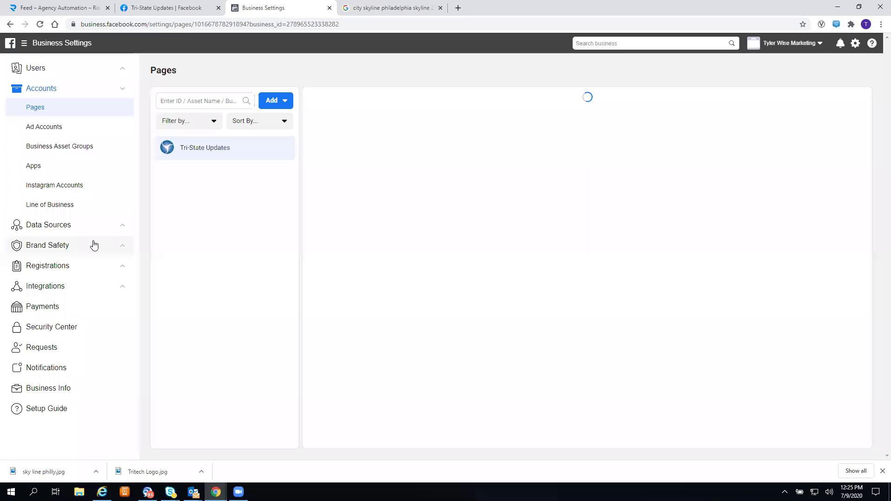
left_click(122, 227)
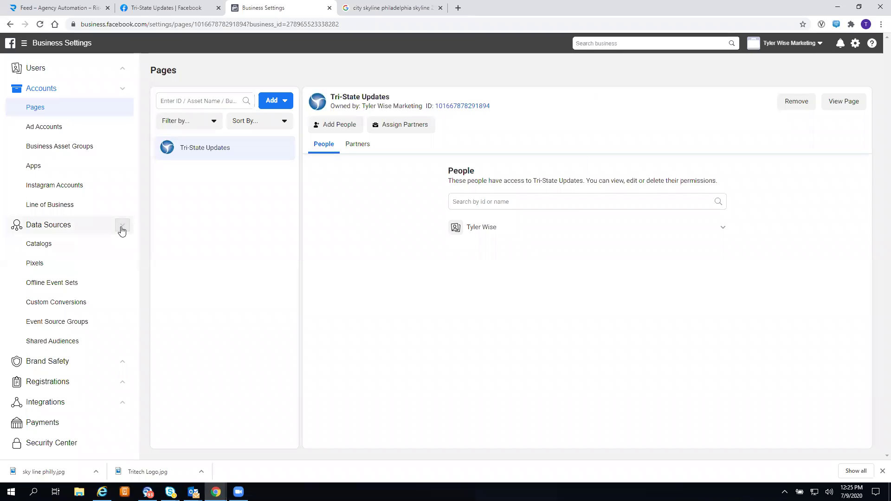
left_click(30, 267)
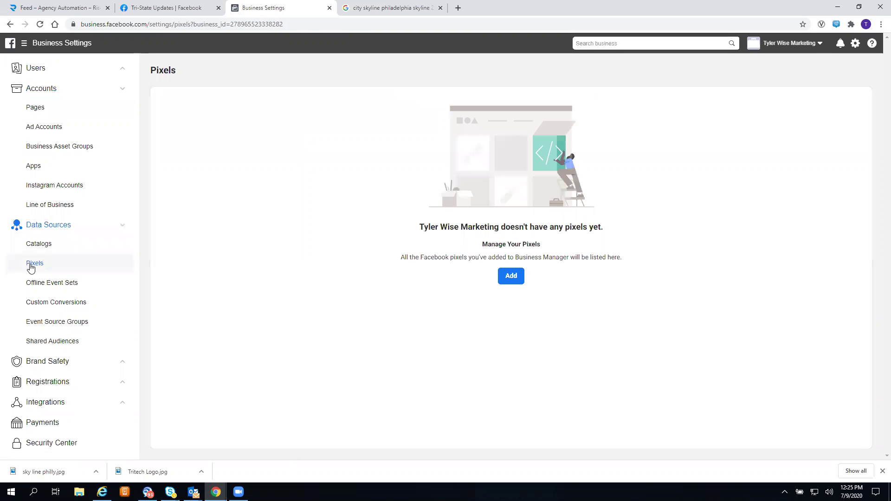
- Create a new pixel named 'Tri-State Updates' without a website address
left_click(510, 276)
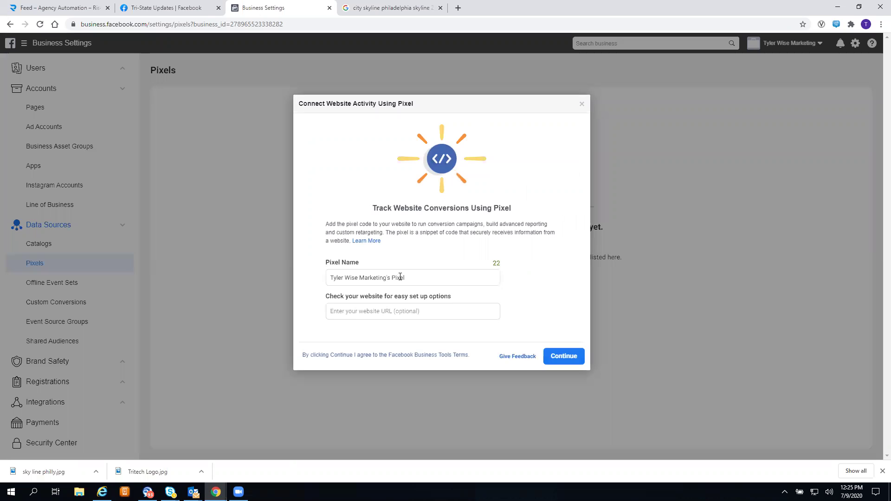
left_click(433, 276)
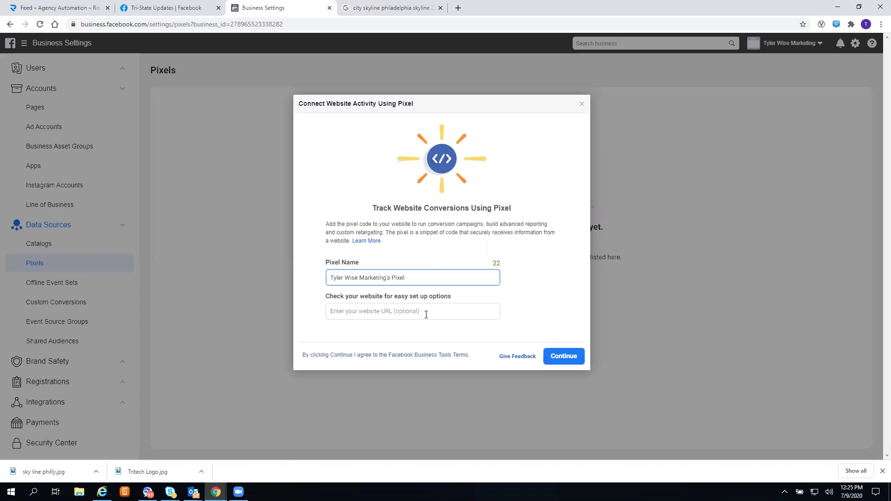
key("BackSpace")
key("BackSpace")
key("BackSpace")
key("BackSpace")
key("BackSpace")
key("BackSpace")
key("BackSpace")
key("BackSpace")
key("BackSpace")
key("BackSpace")
key("BackSpace")
key("BackSpace")
key("BackSpace")
key("BackSpace")
key("BackSpace")
key("BackSpace")
key("BackSpace")
key("BackSpace")
key("BackSpace")
key("BackSpace")
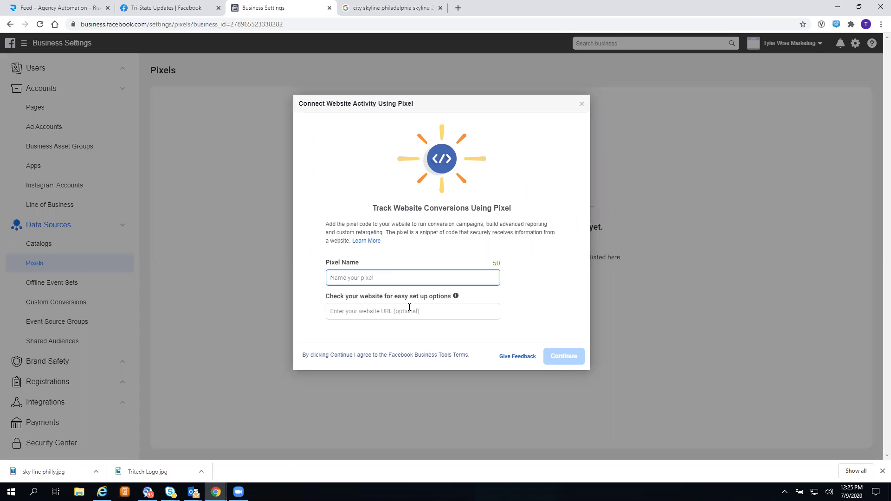
type("Tri-State Updat")
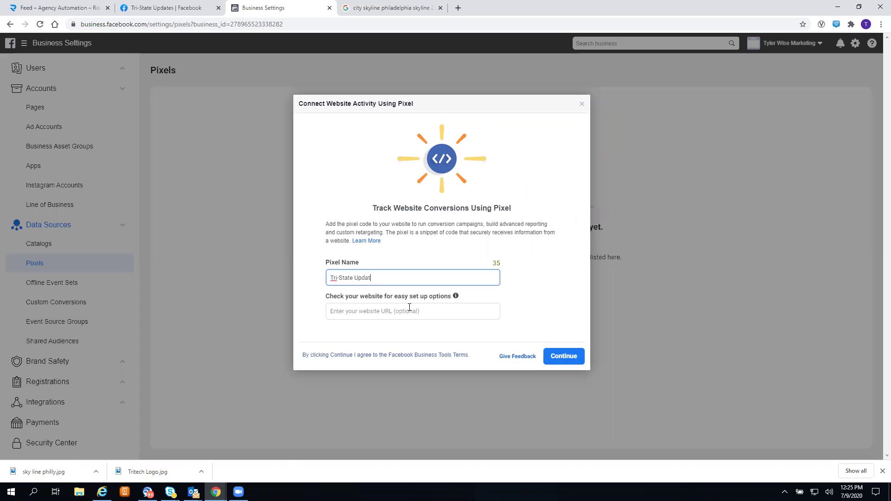
type("es")
left_click(412, 312)
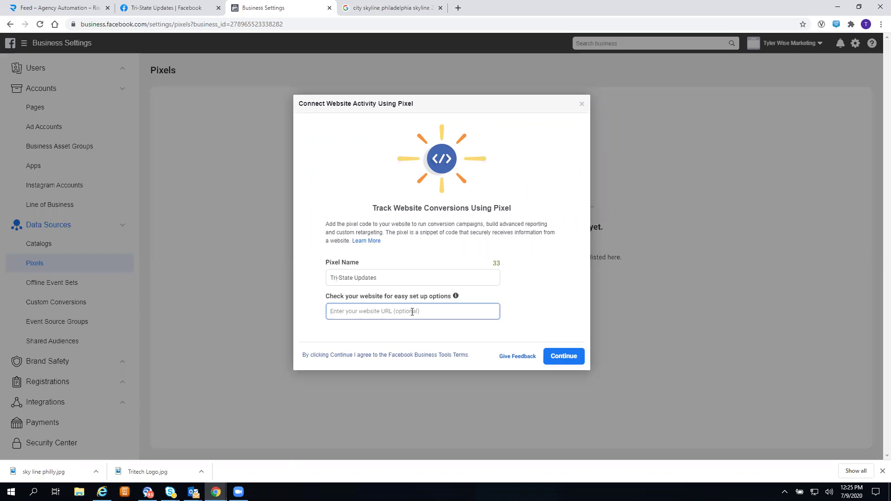
left_click(572, 357)
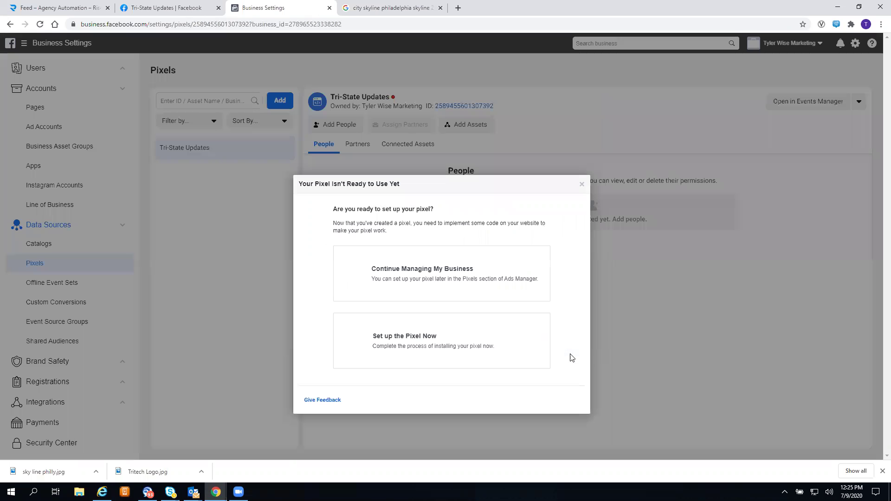
- Skip pixel installation with Continue Managing My Business to reach the Tri-State Updates pixel details
left_click(456, 277)
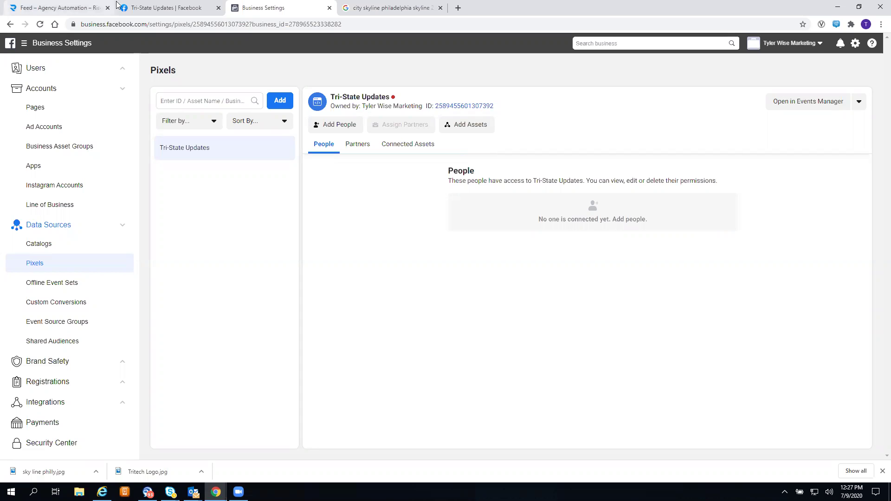
- Return to the Philadelphia skyline image results and select the address bar
left_click(377, 6)
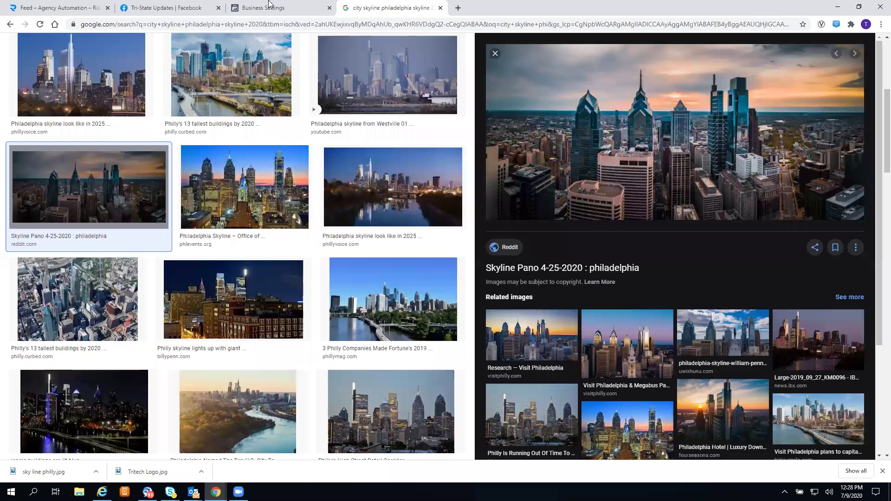
left_click(262, 13)
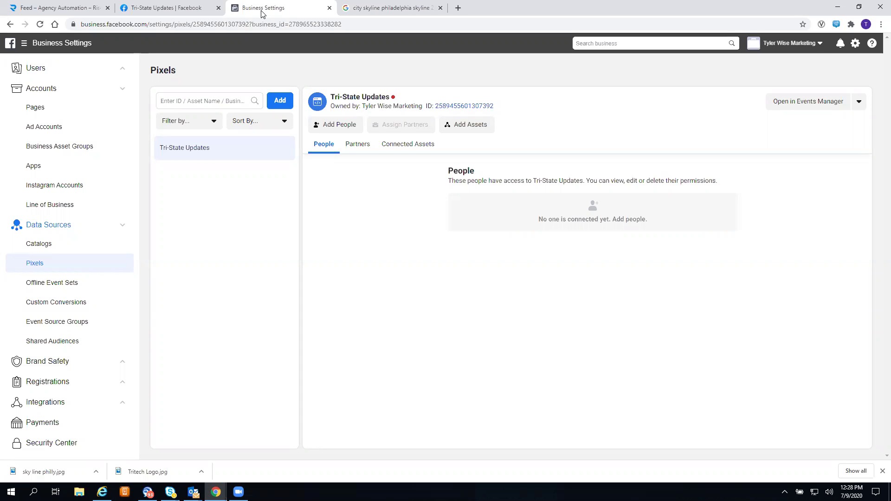
left_click(376, 4)
left_click(343, 24)
- Load zapier.com in the current tab and Twilio.com in a new tab
type("za")
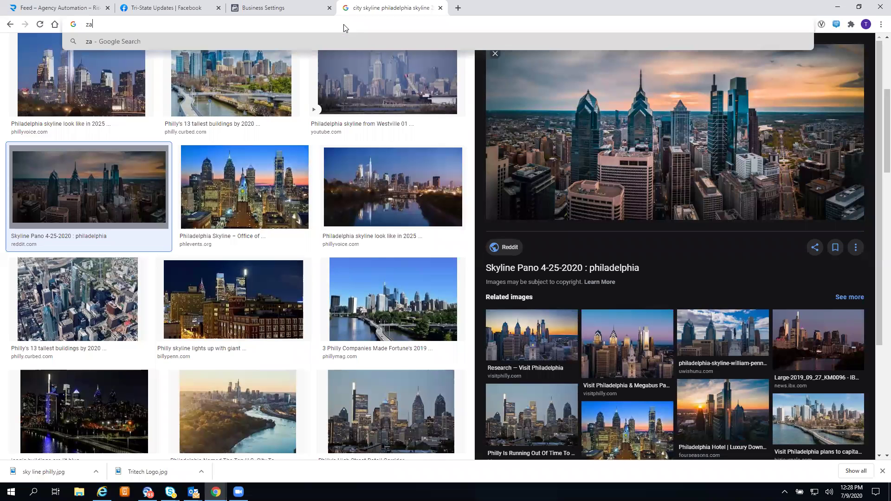
type("pier.com")
key("Return")
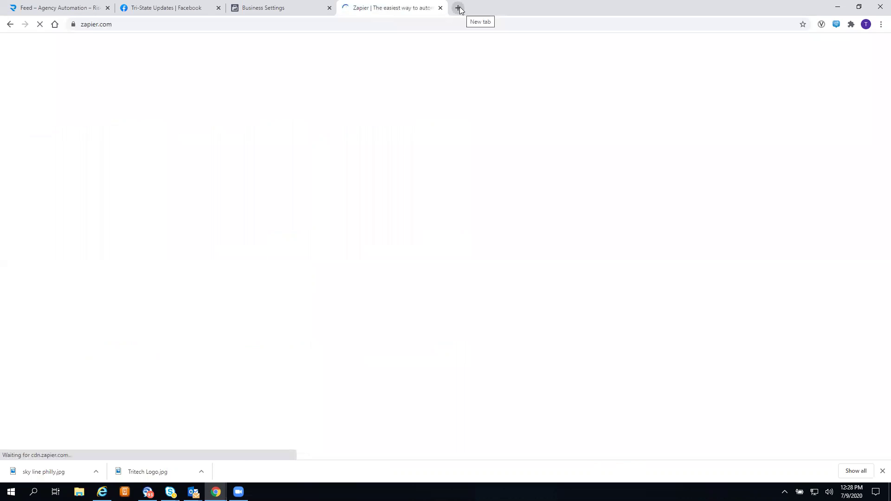
left_click(459, 9)
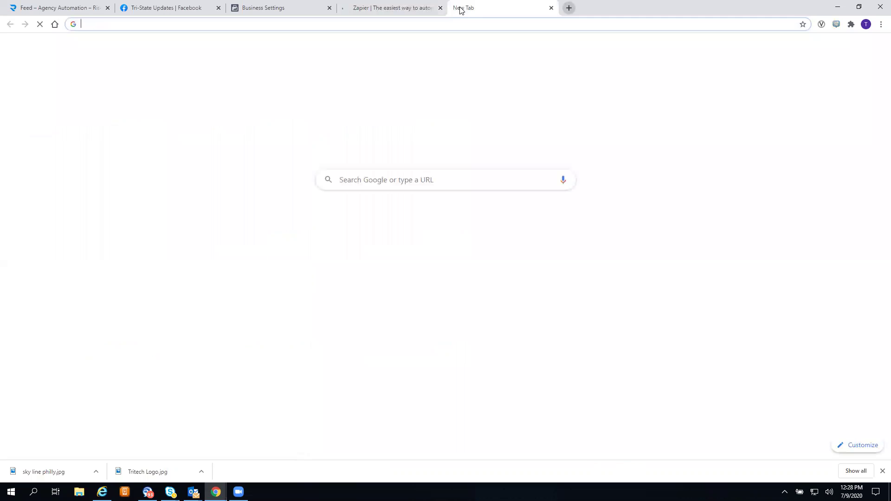
type("Twilio.com")
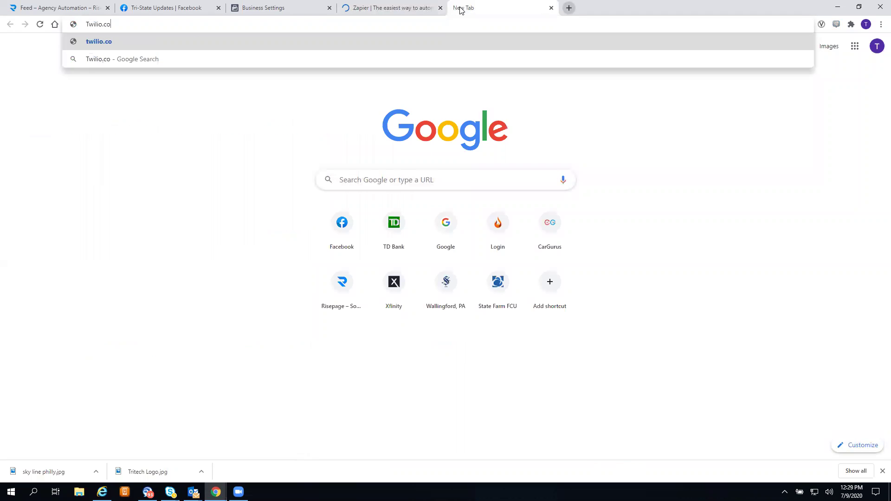
key("Return")
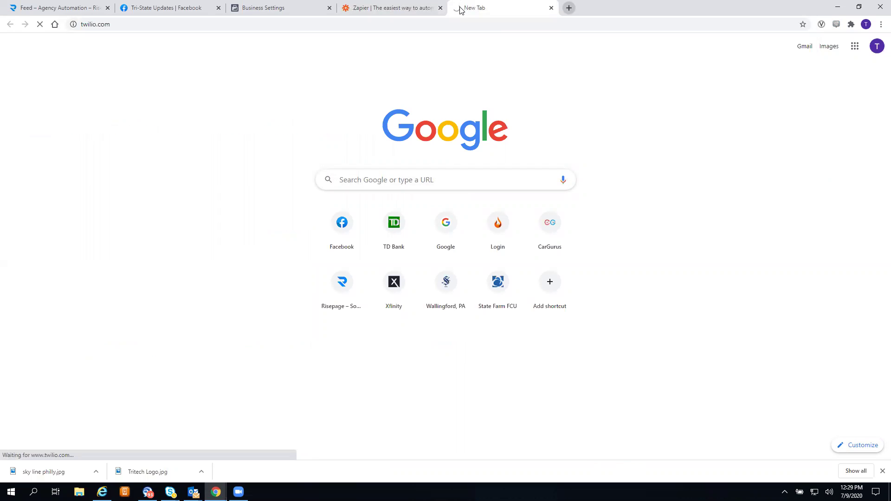